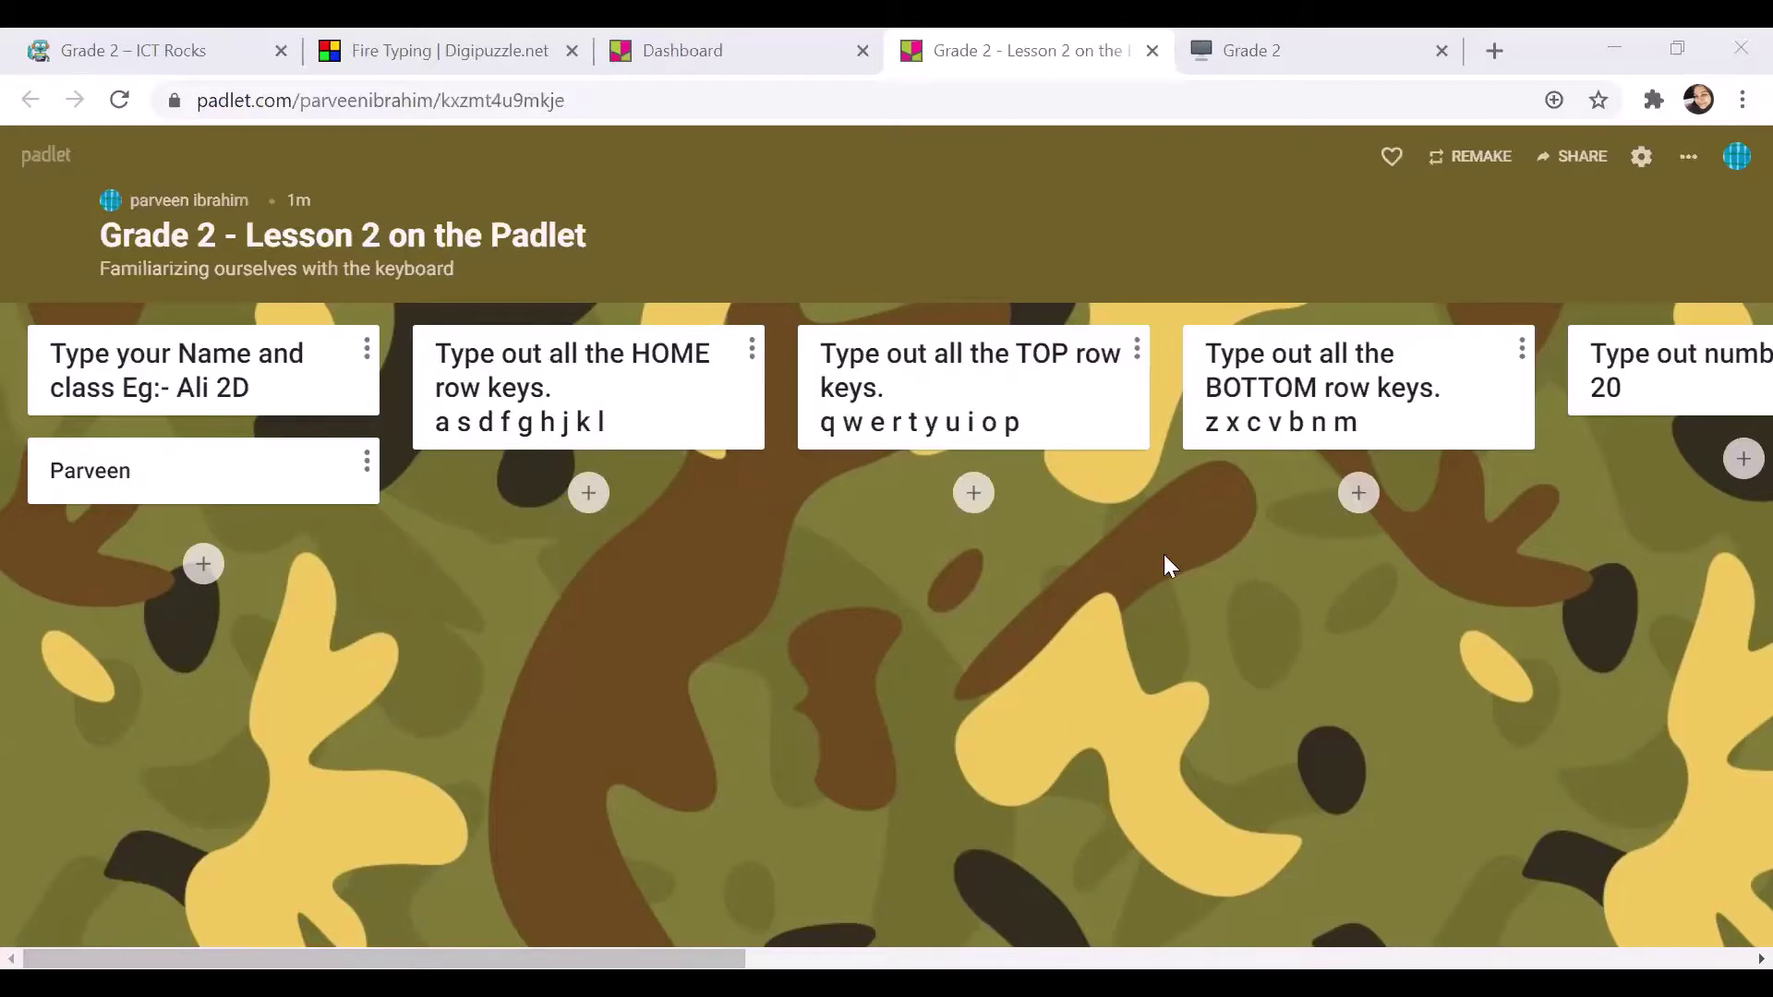
Add a post titled with the second student's name and class 2C under the name-and-class column.
mouse_move(384, 958)
left_mouse_down()
mouse_move(1315, 958)
mouse_move(384, 959)
left_mouse_up()
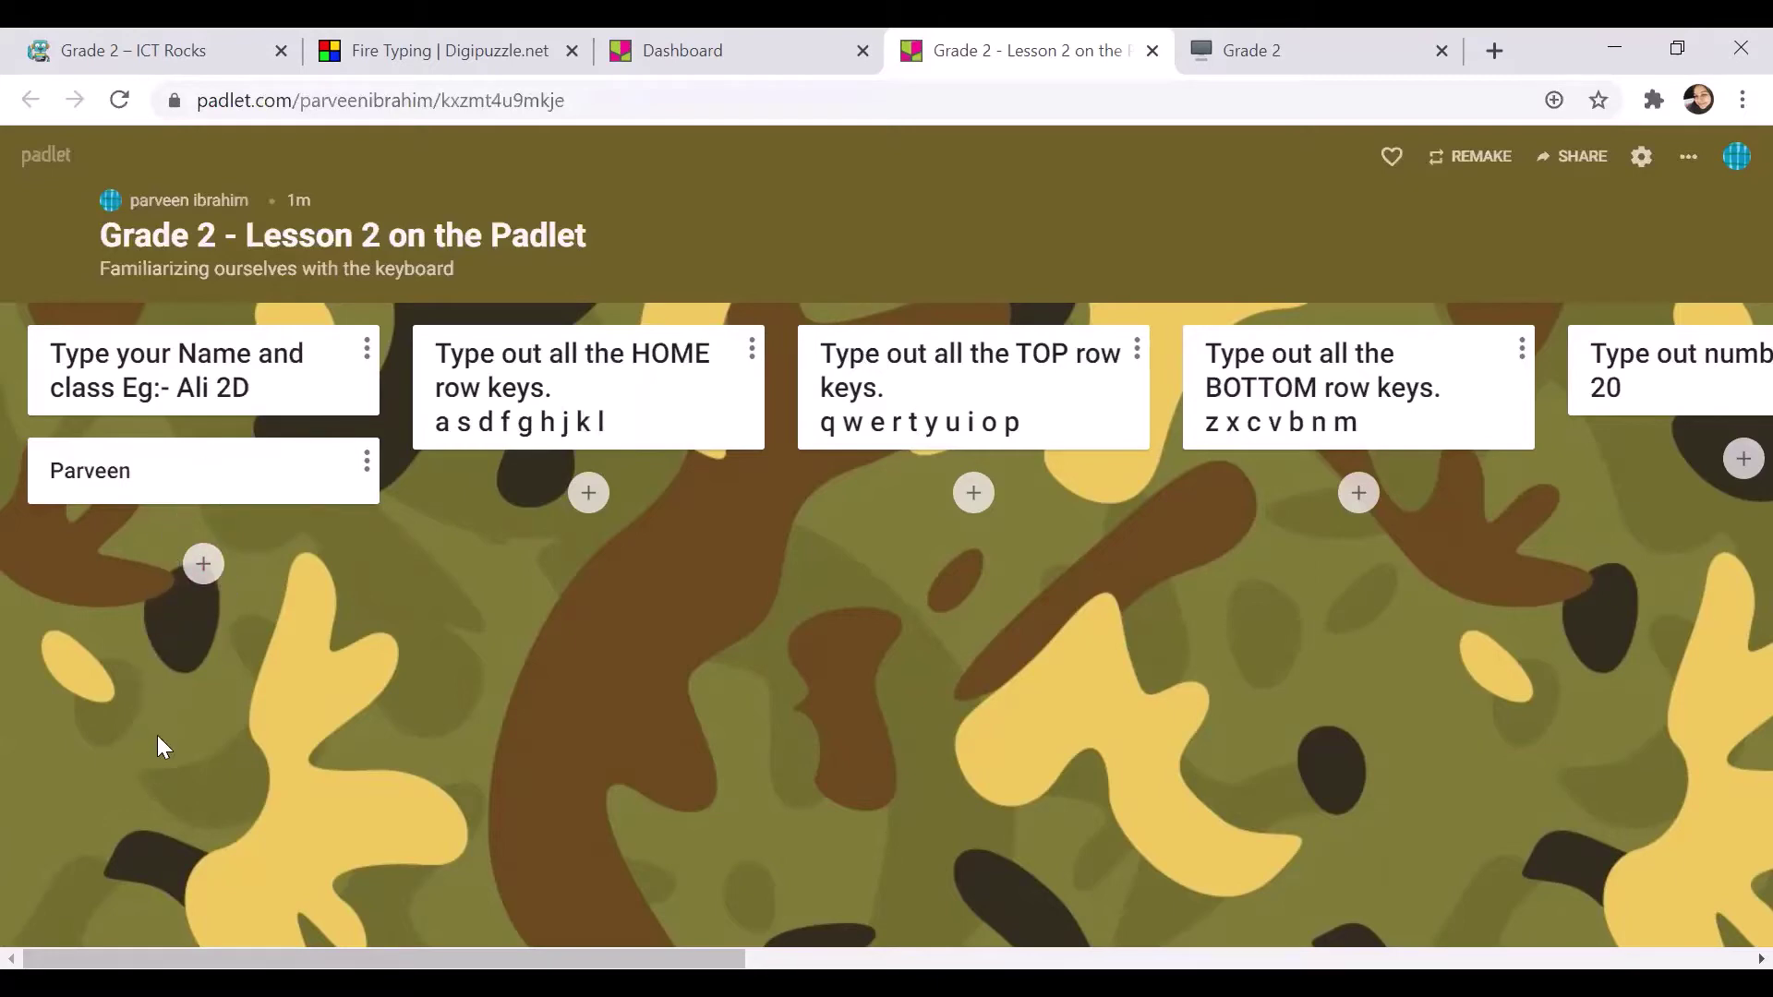
left_click(203, 564)
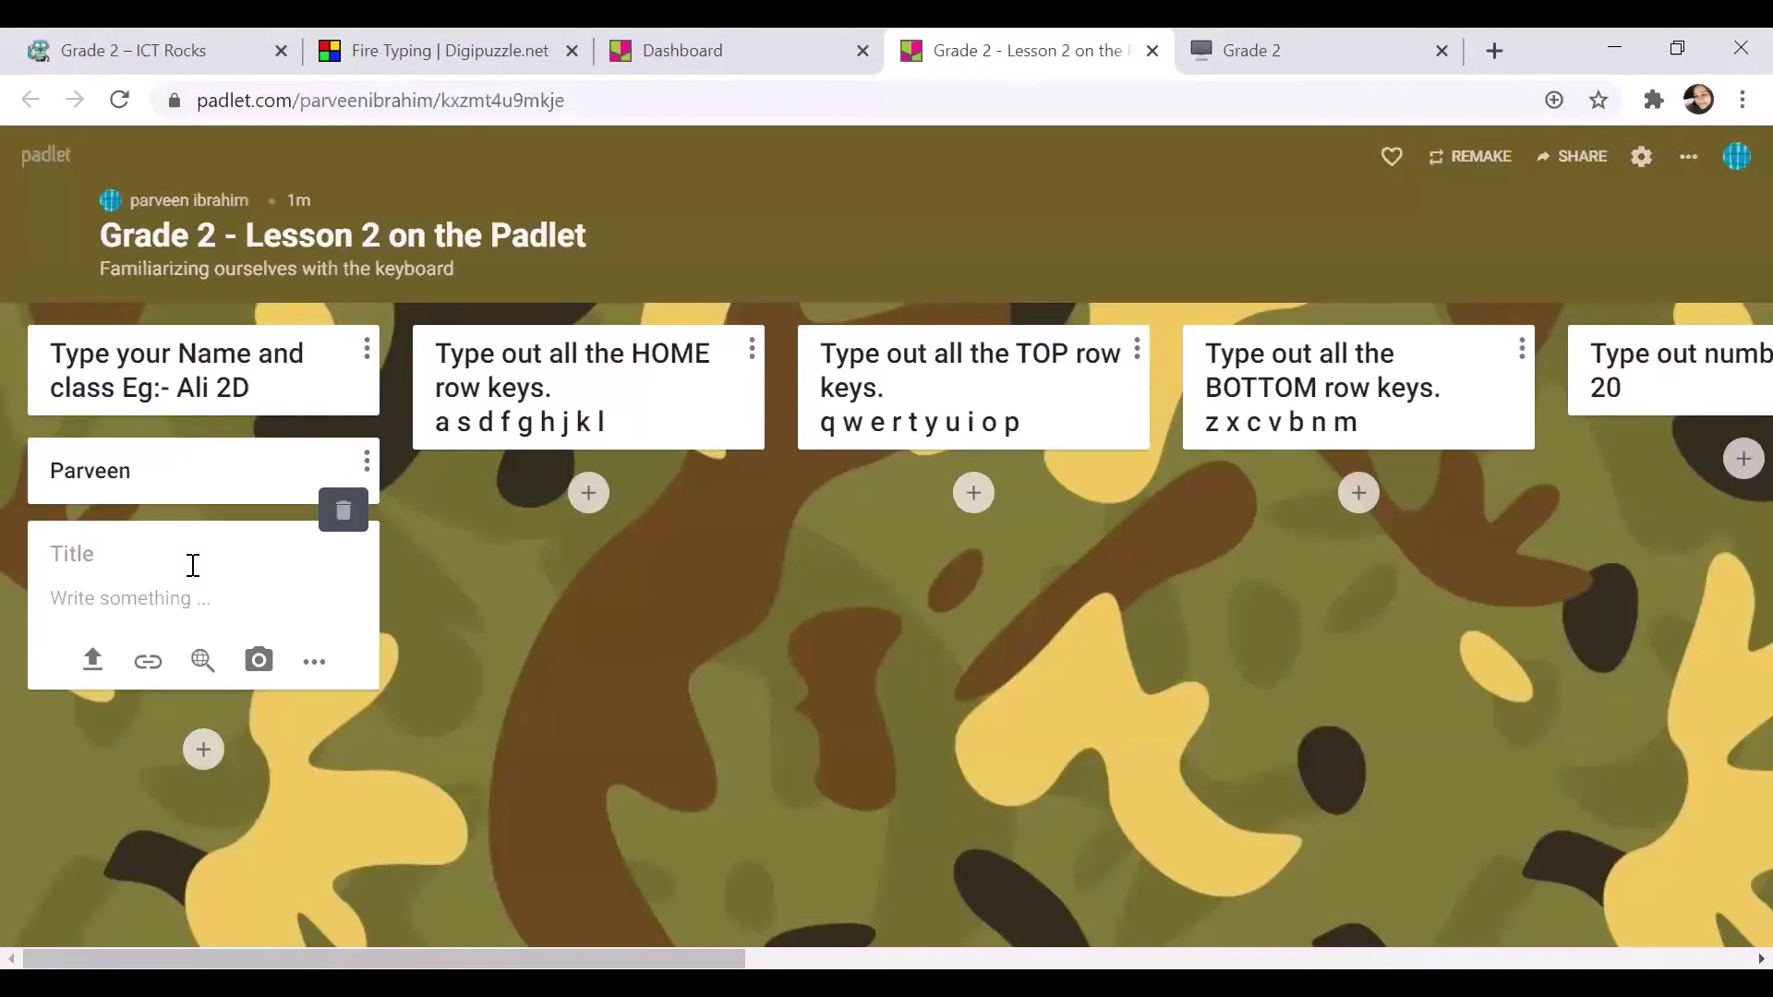
type("Sheikha 2C")
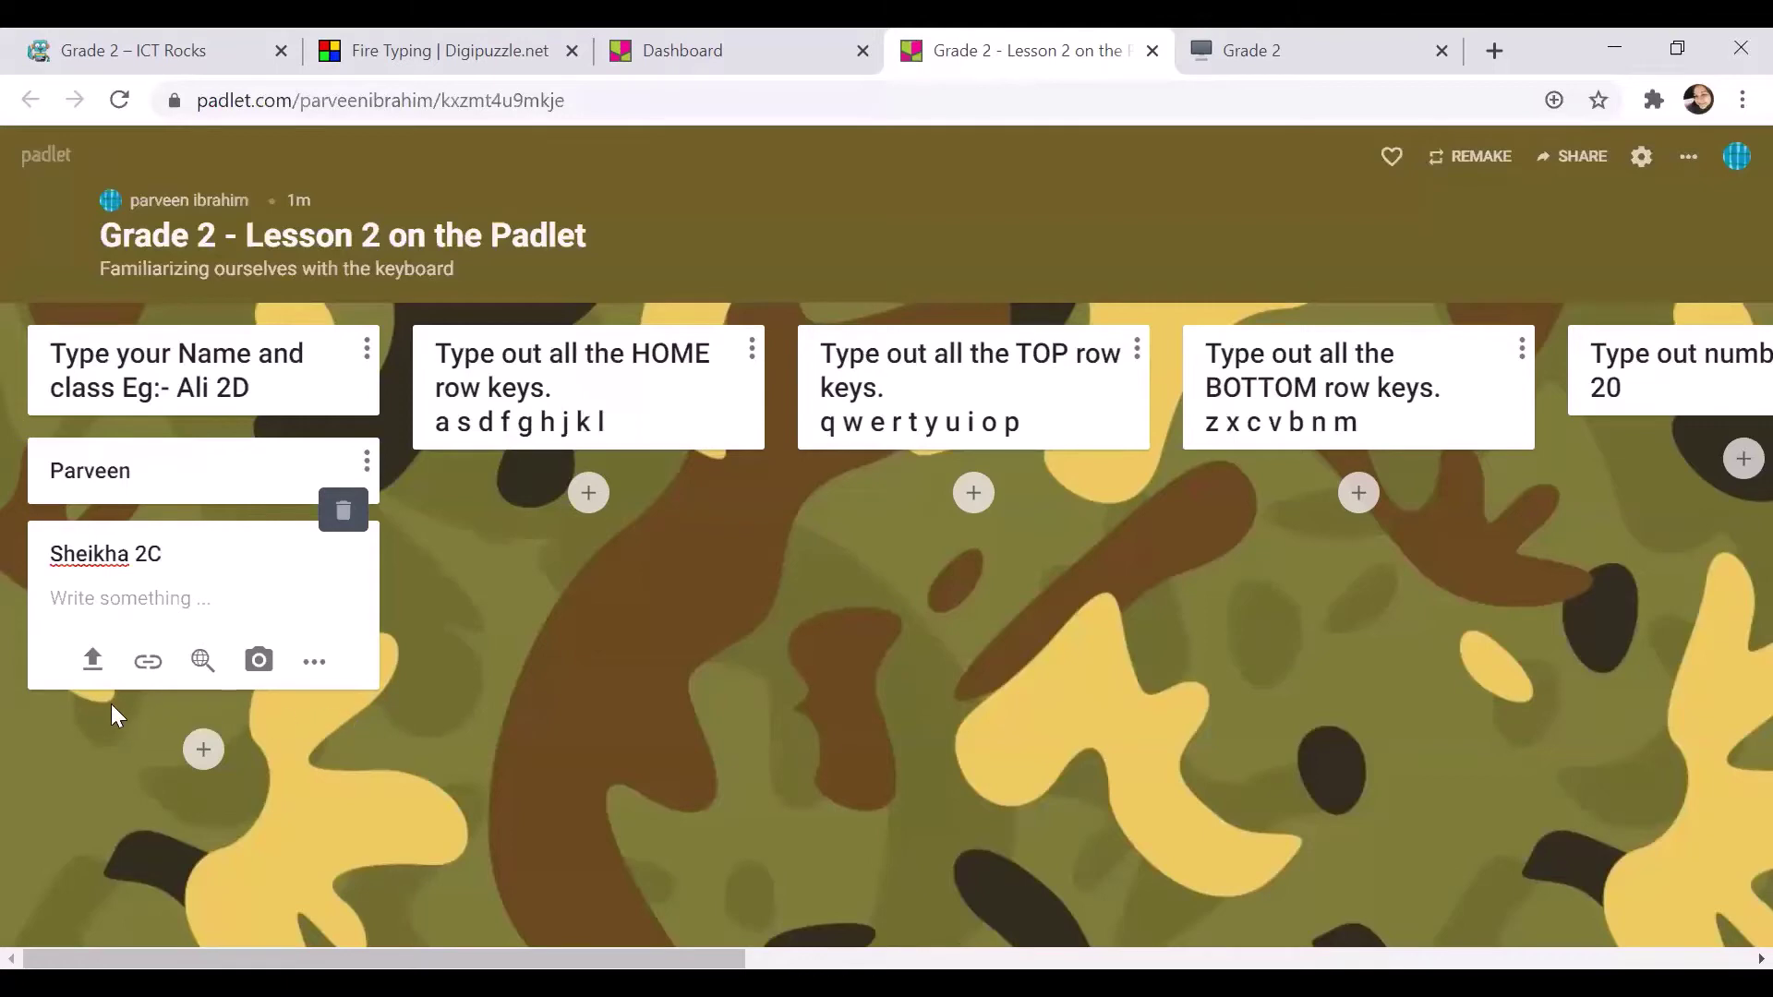
left_click(407, 659)
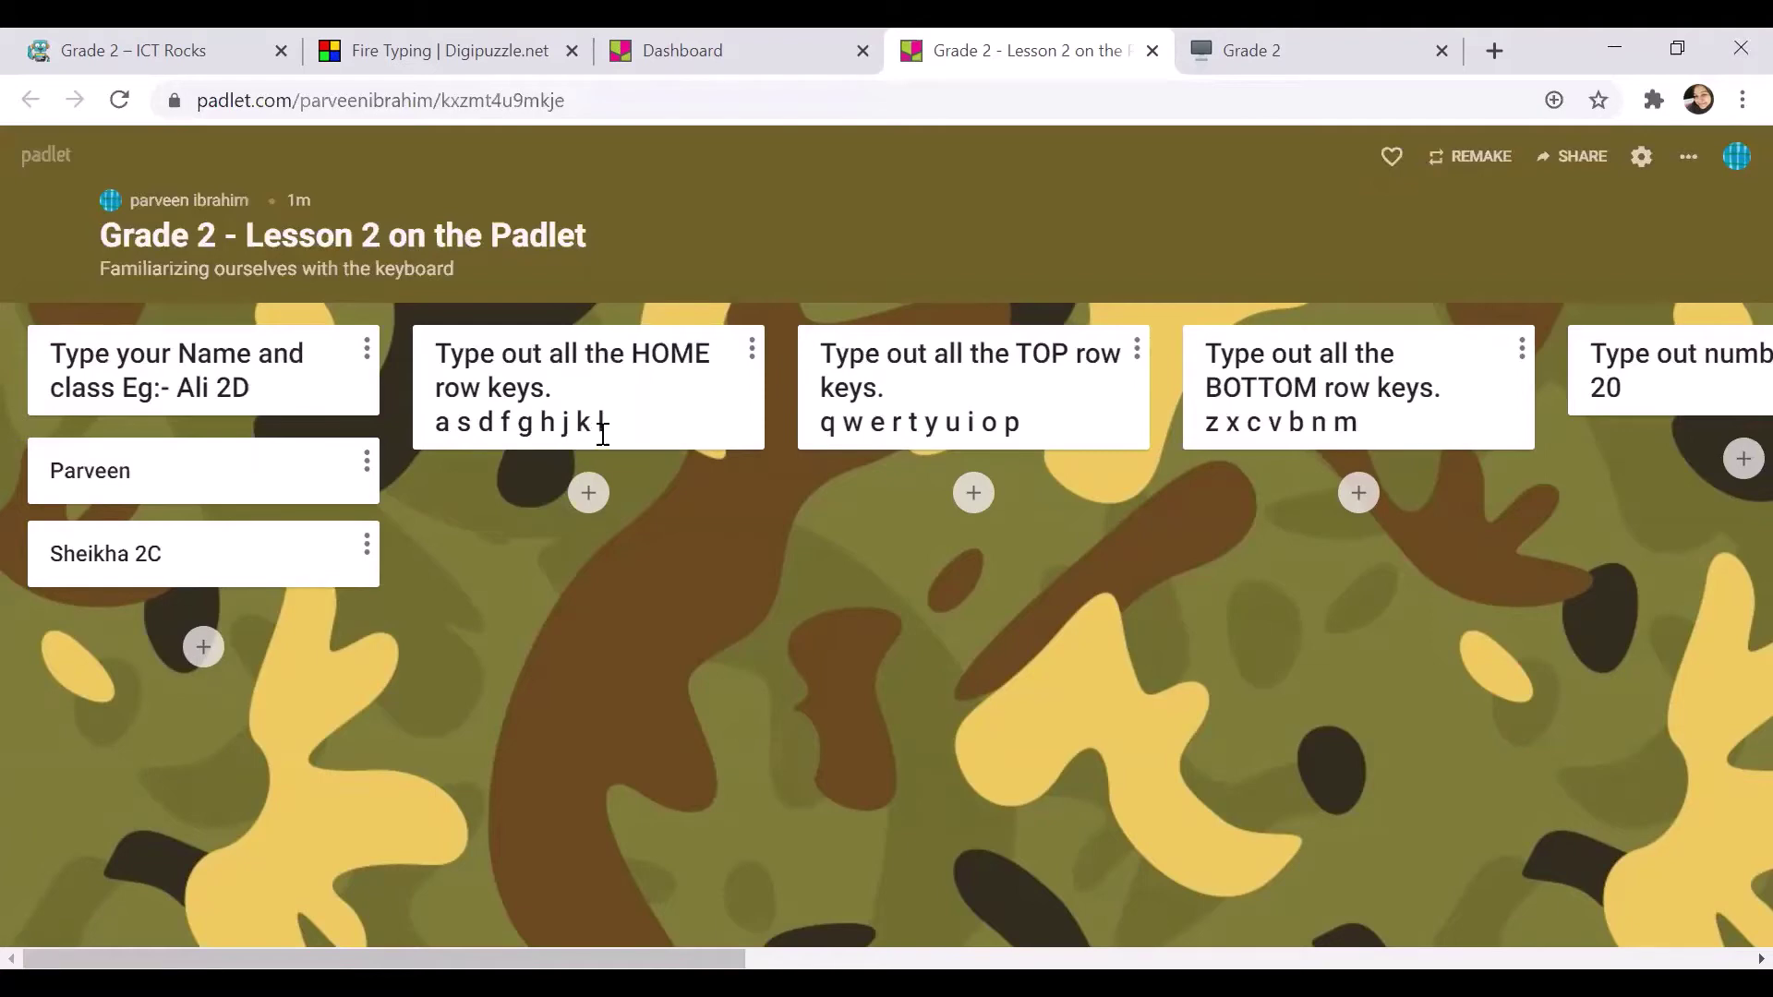
Publish a HOME row post reading 'a s d f g h j k l' followed by the student's name.
left_click(589, 494)
type("a s d")
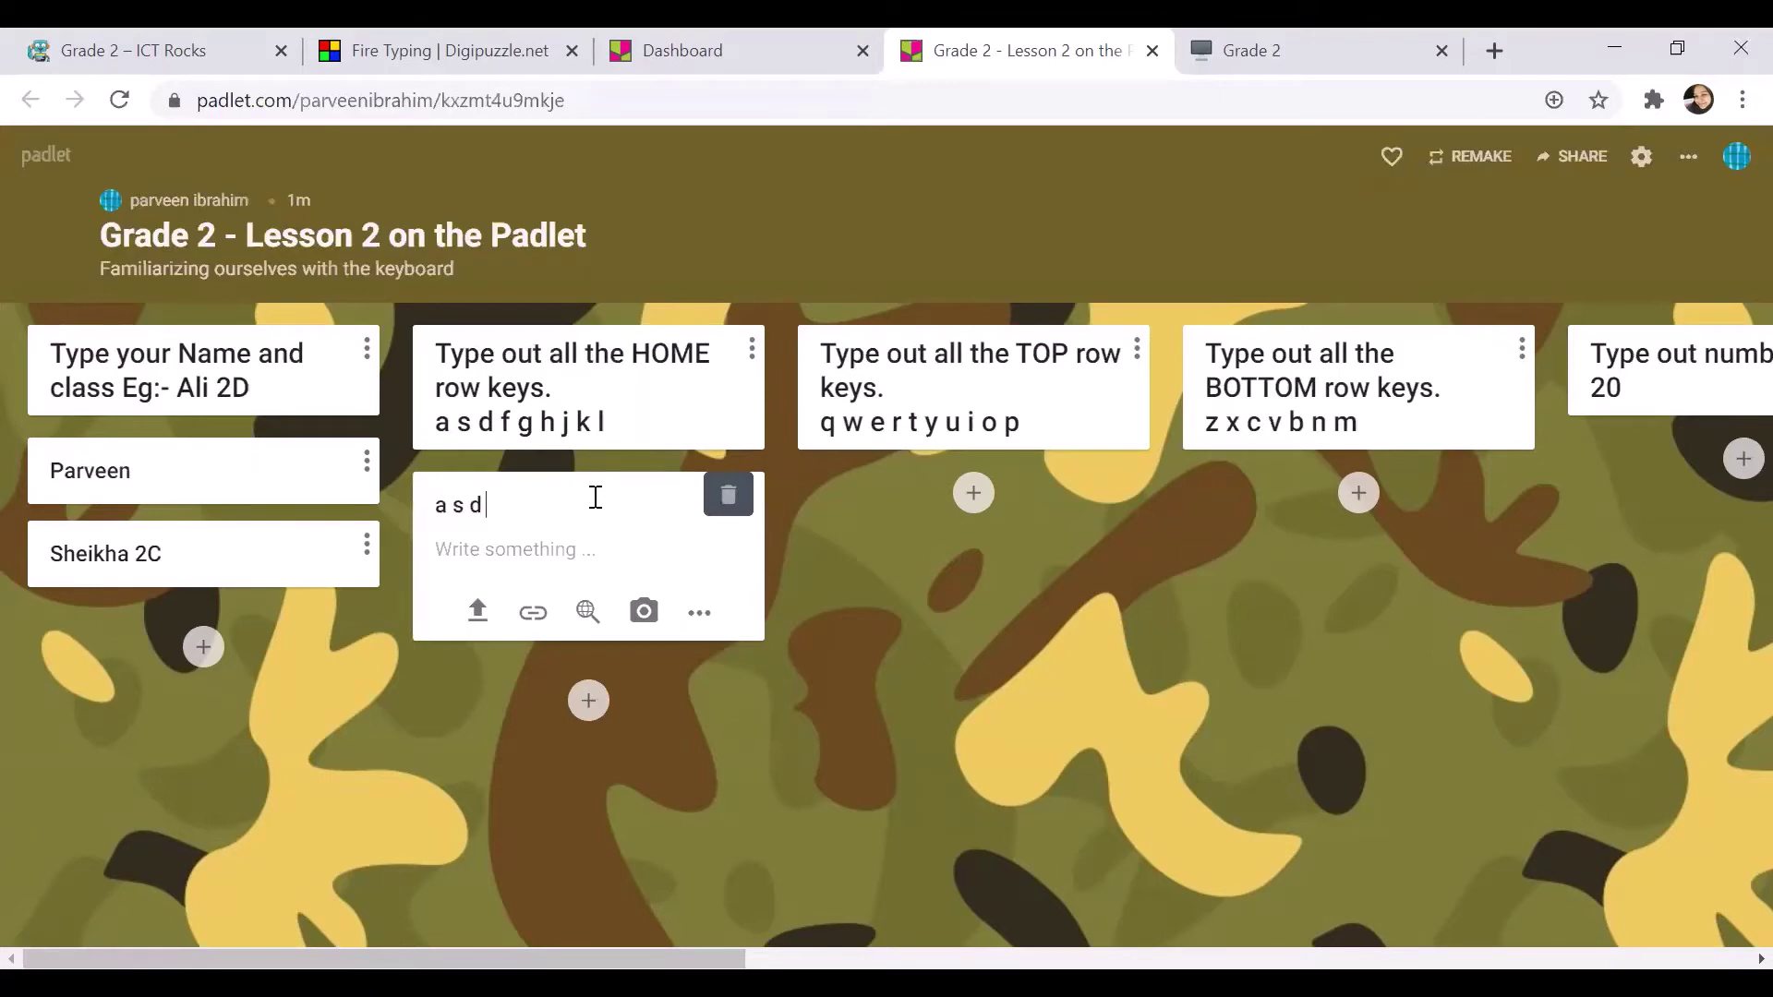
type(" f g h j k l sheikha")
left_click(538, 654)
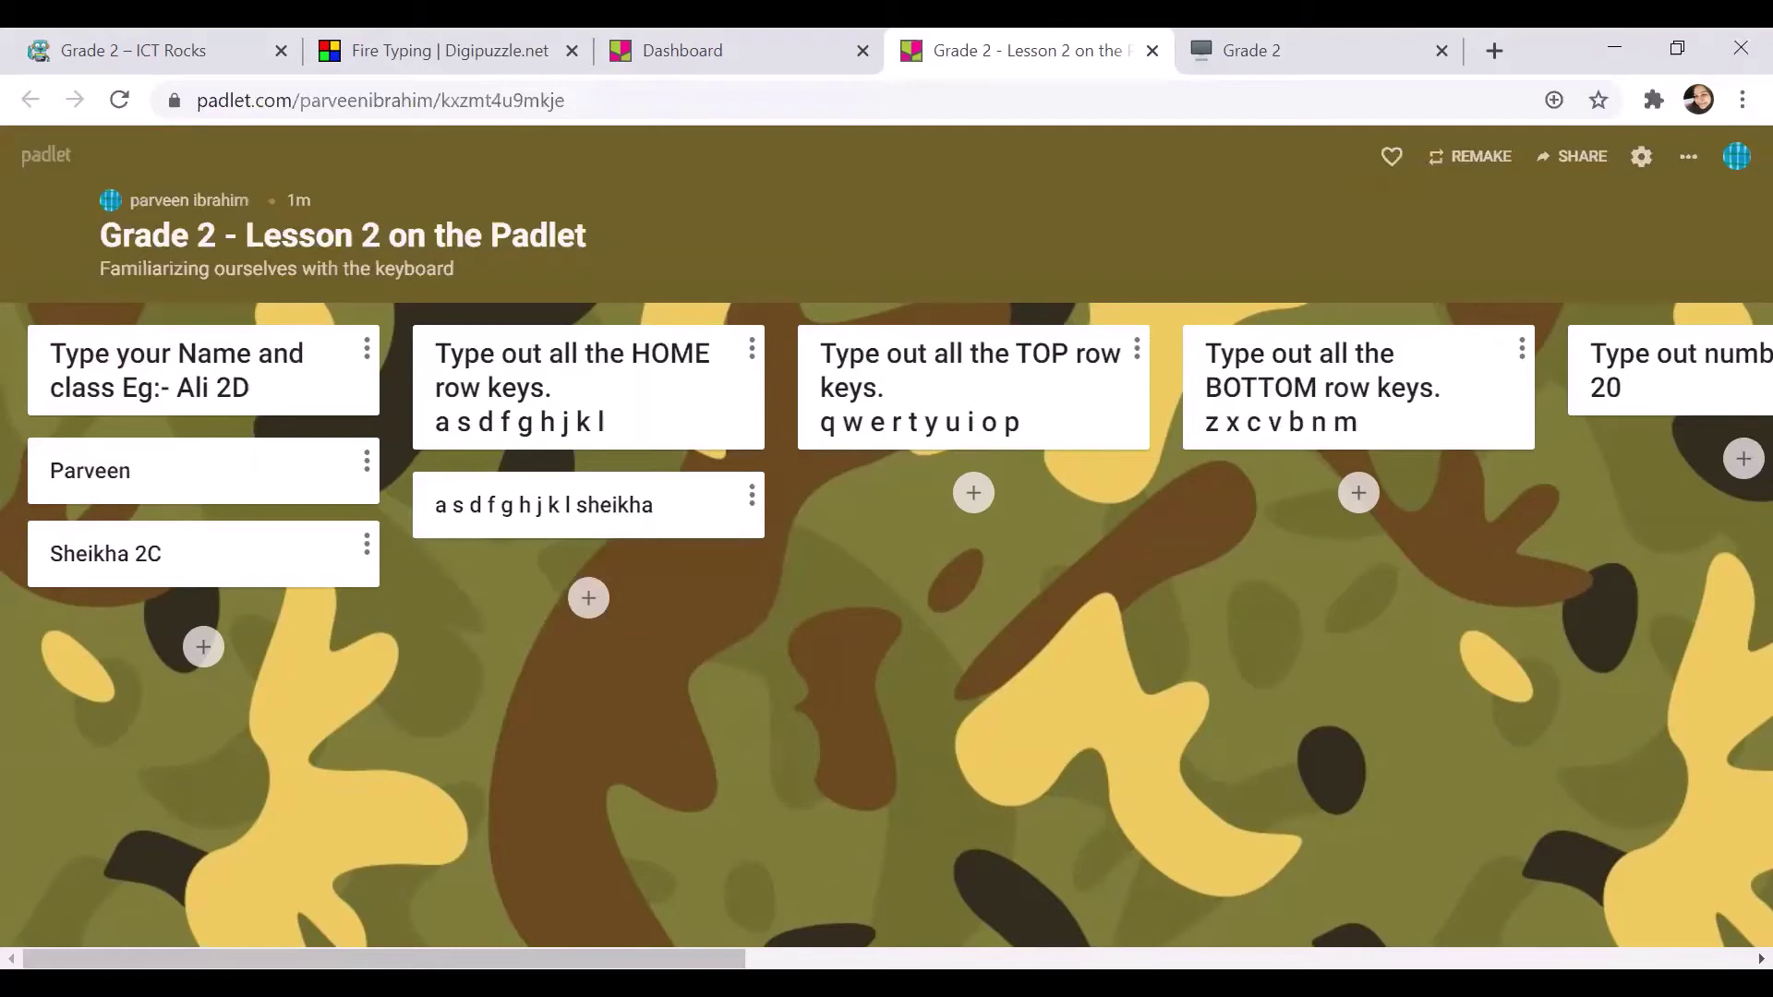
scroll(585, 366, "right", 5)
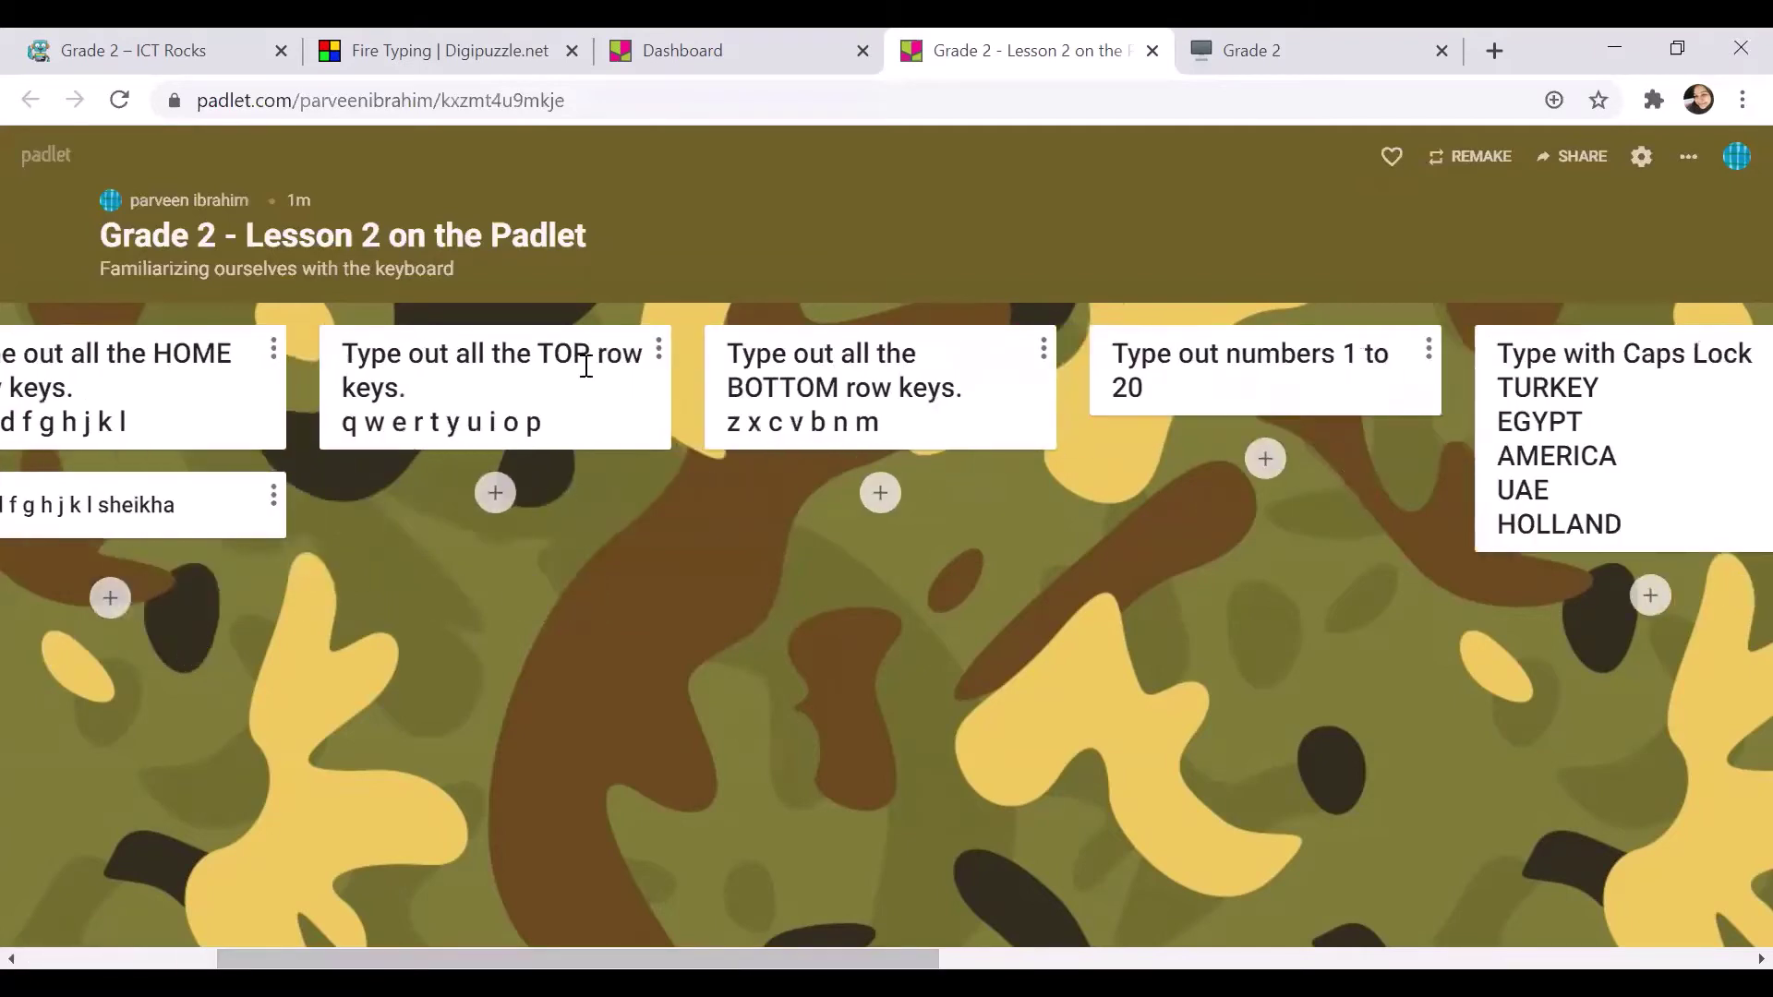
Scroll the board right to reveal the Adding pictures, favourite-game and lesson-feedback columns.
left_click_drag(849, 957, 1001, 957)
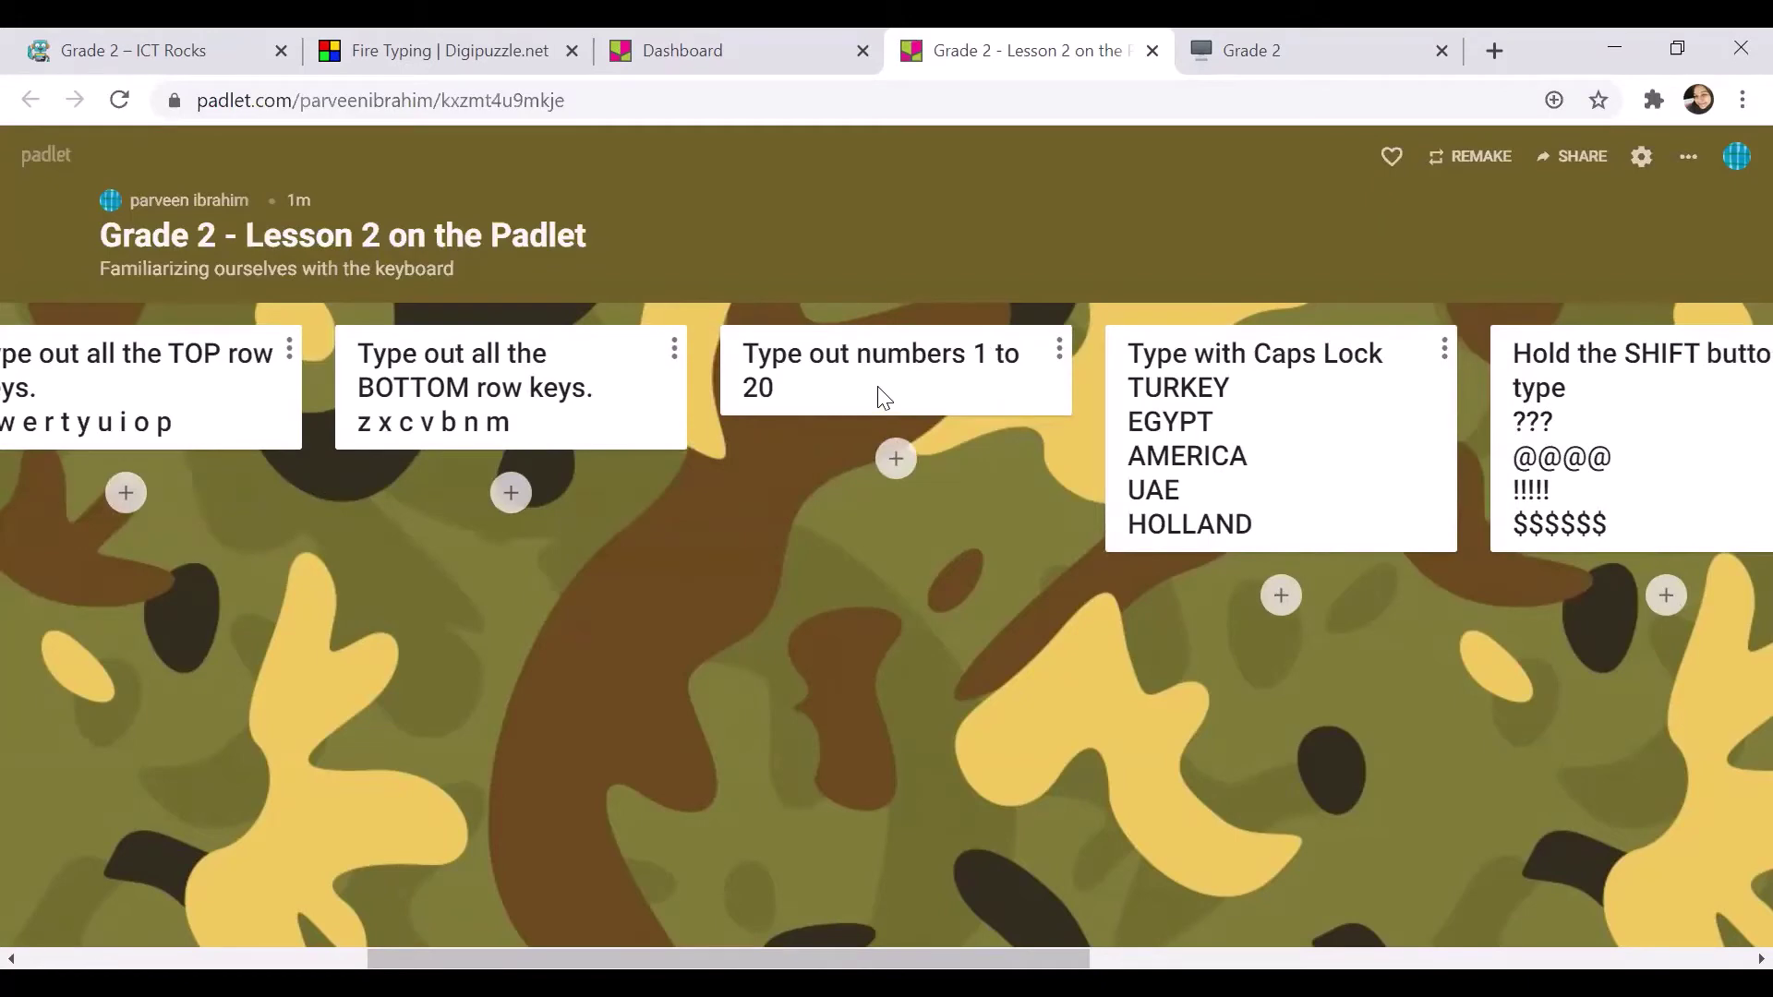
scroll(884, 399, "right", 3)
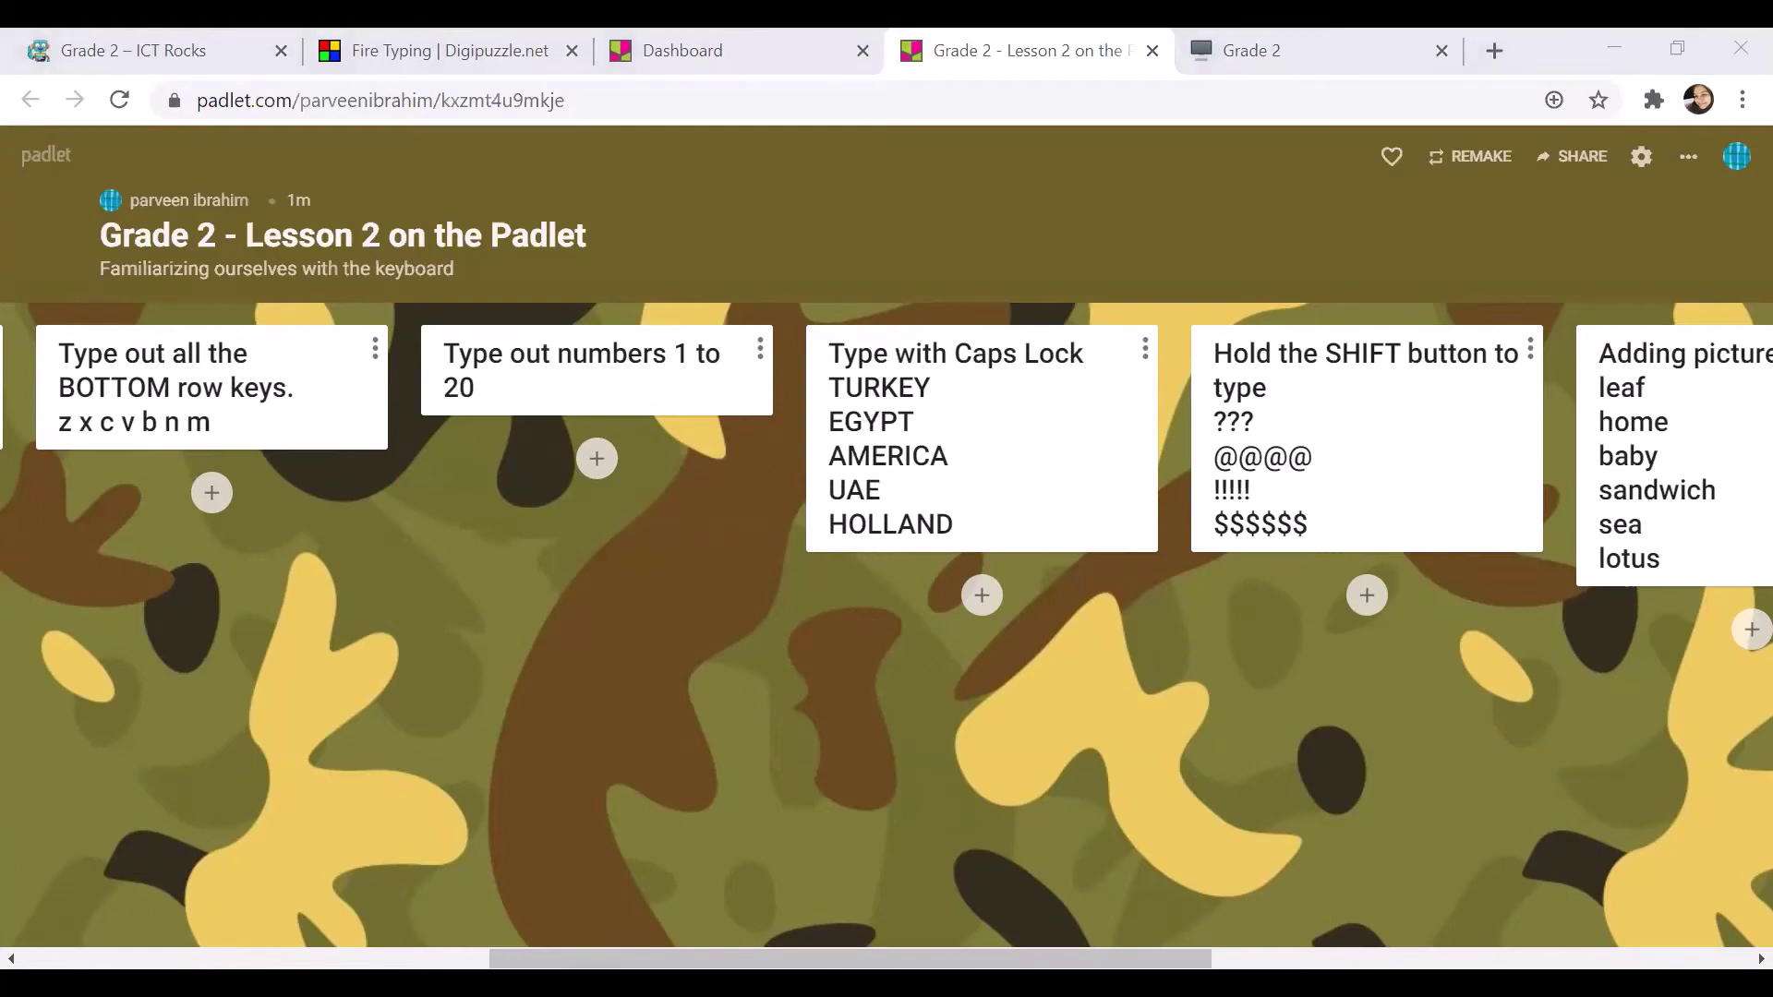
scroll(948, 445, "right", 5)
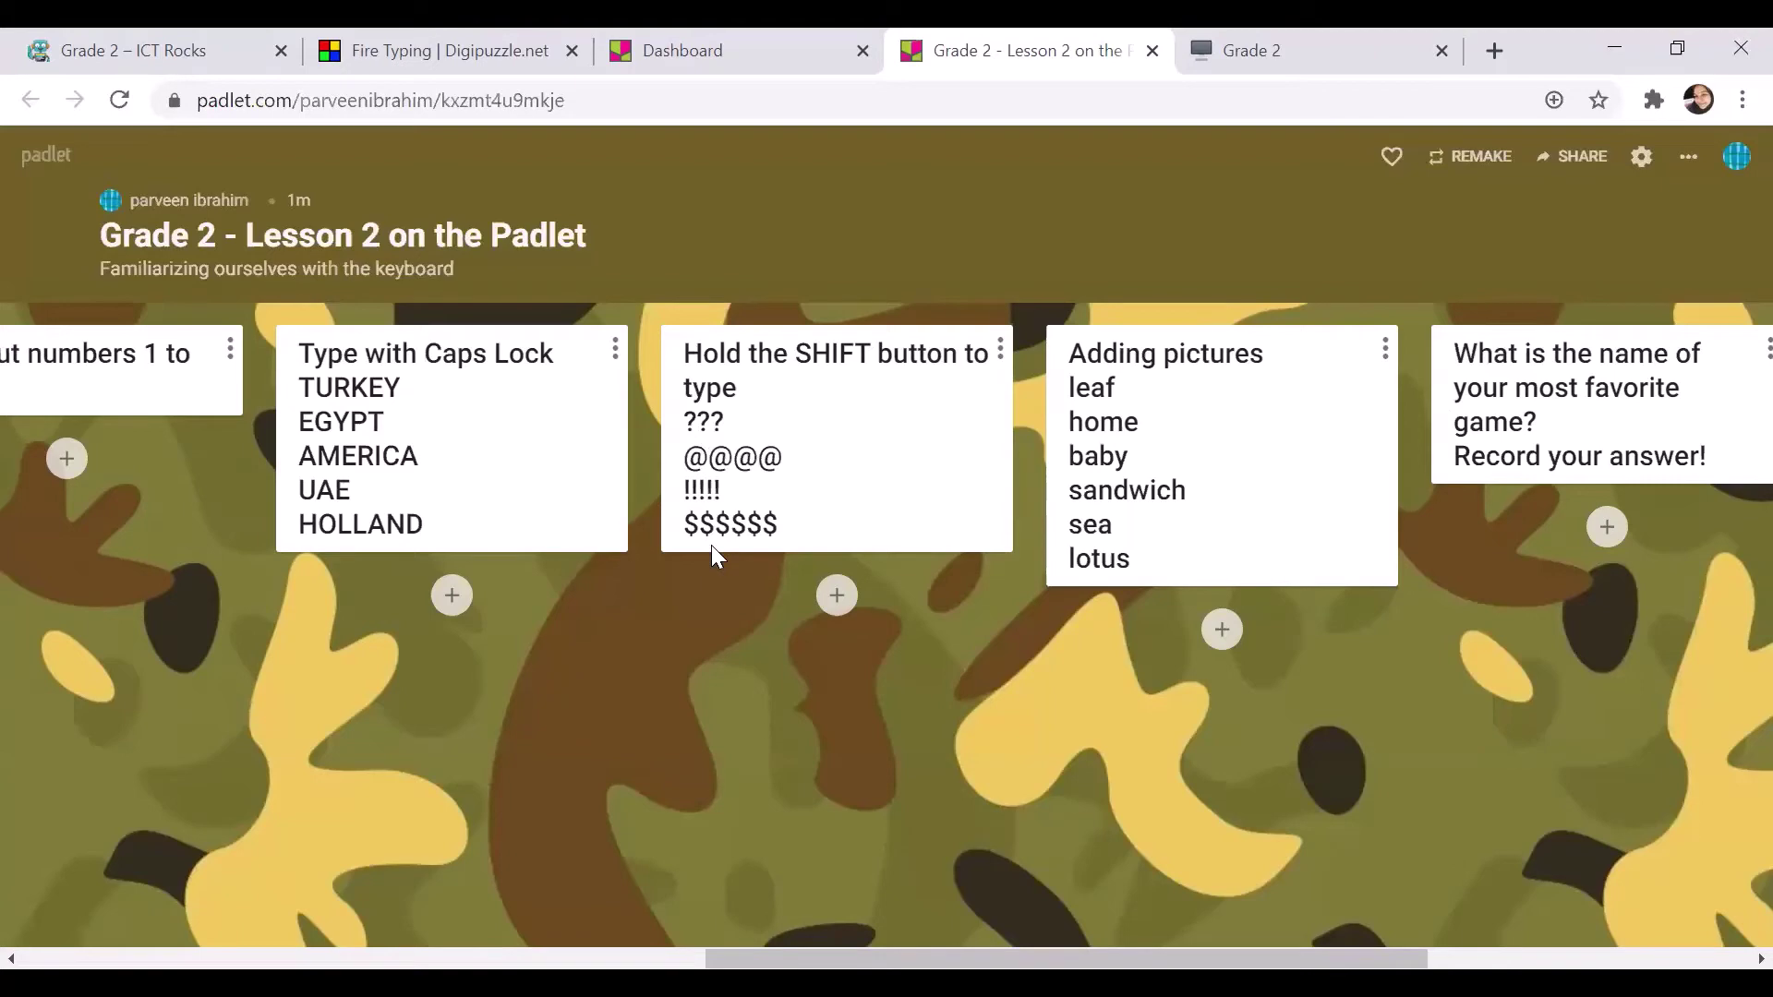
left_click_drag(831, 959, 983, 958)
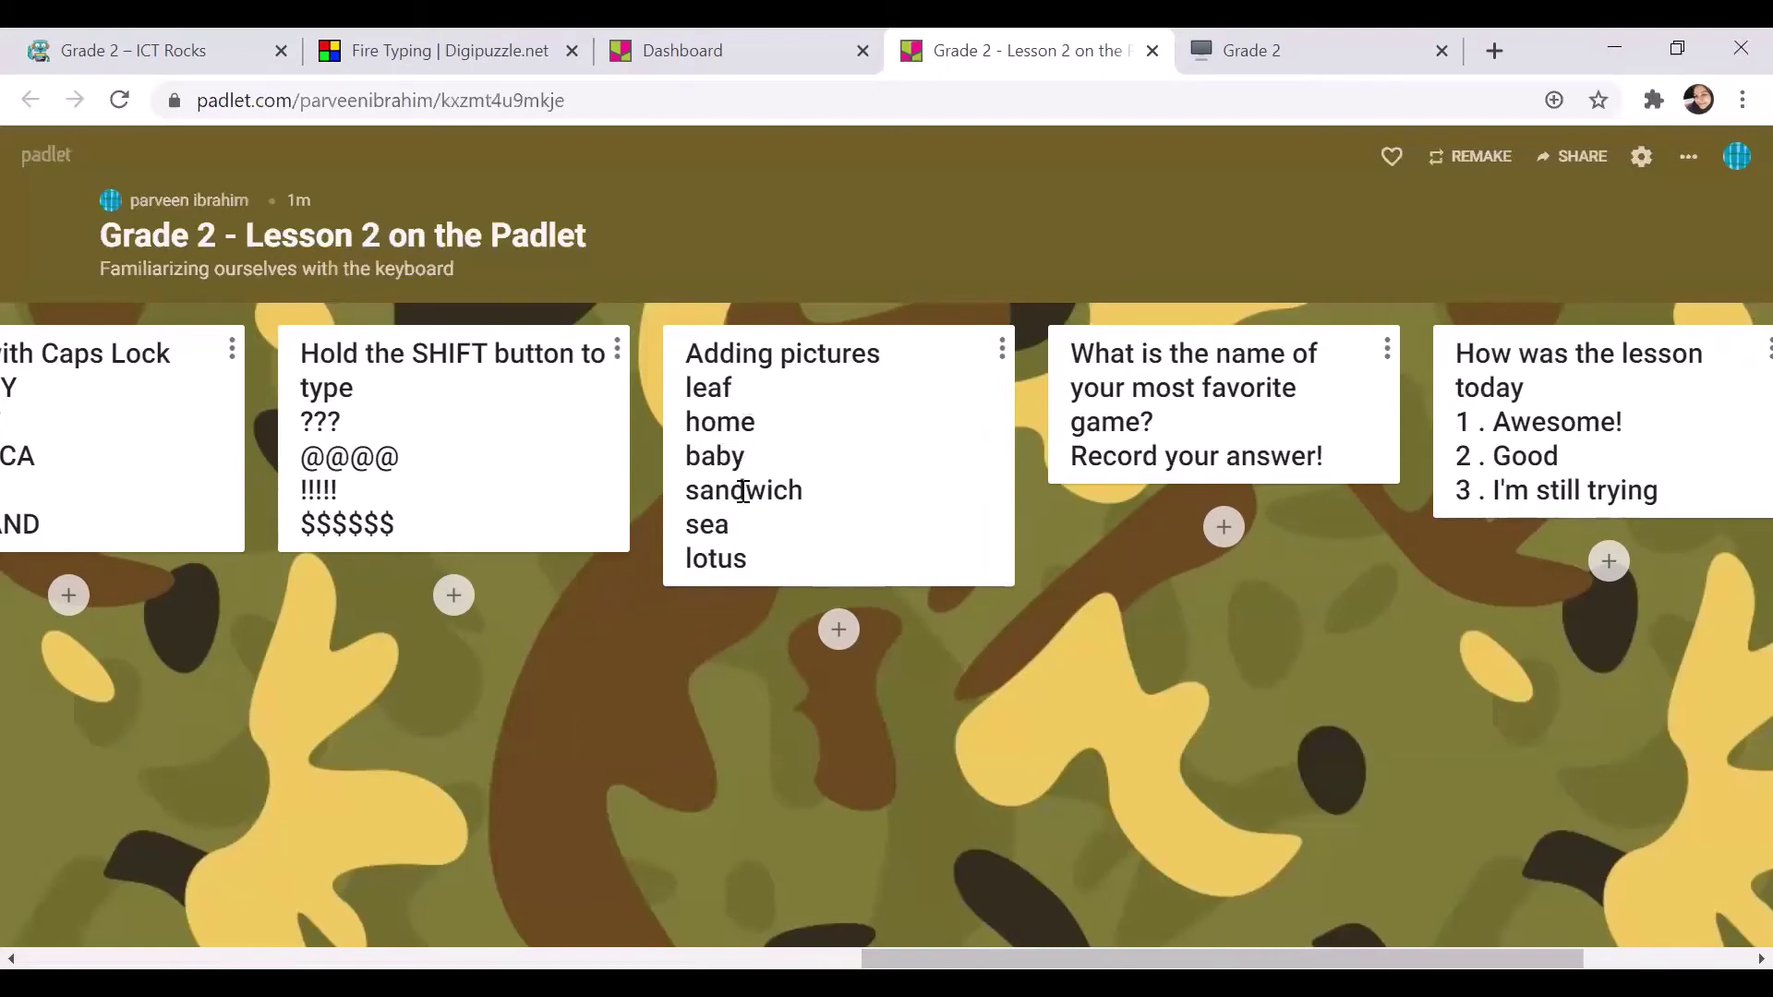
Start a post under Adding pictures and attach a green leaf image from a web search for 'leaf'.
left_click(834, 628)
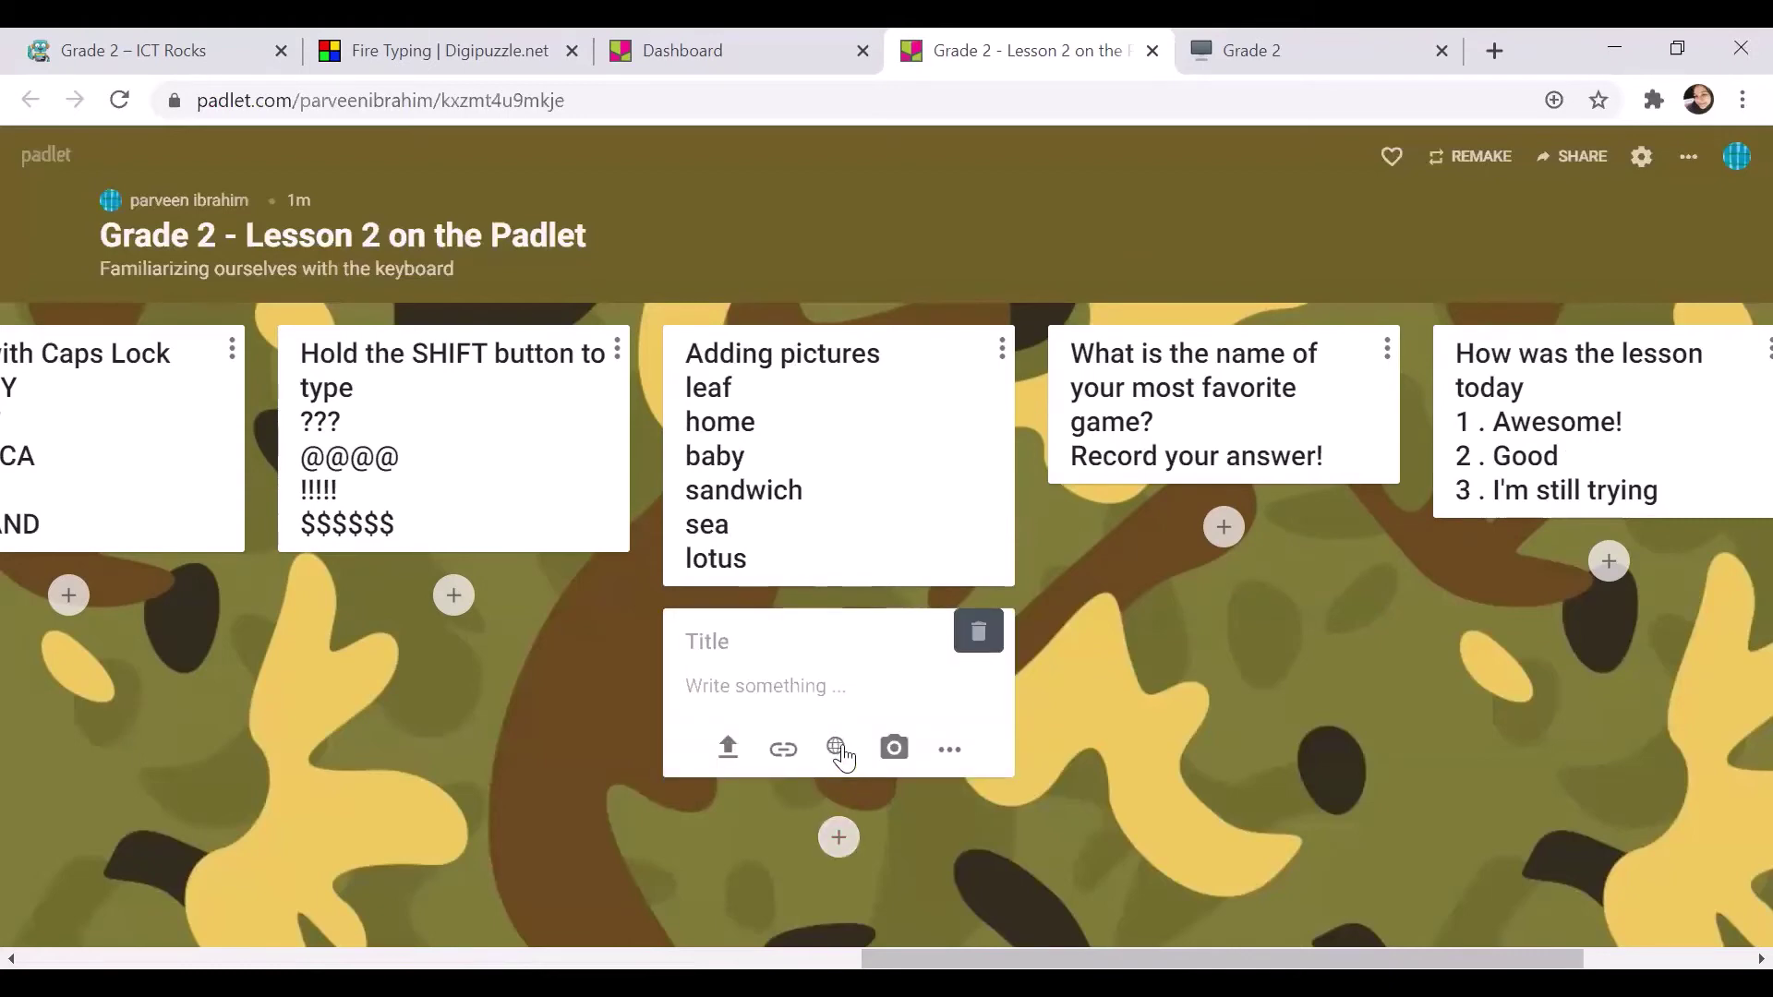
left_click(836, 748)
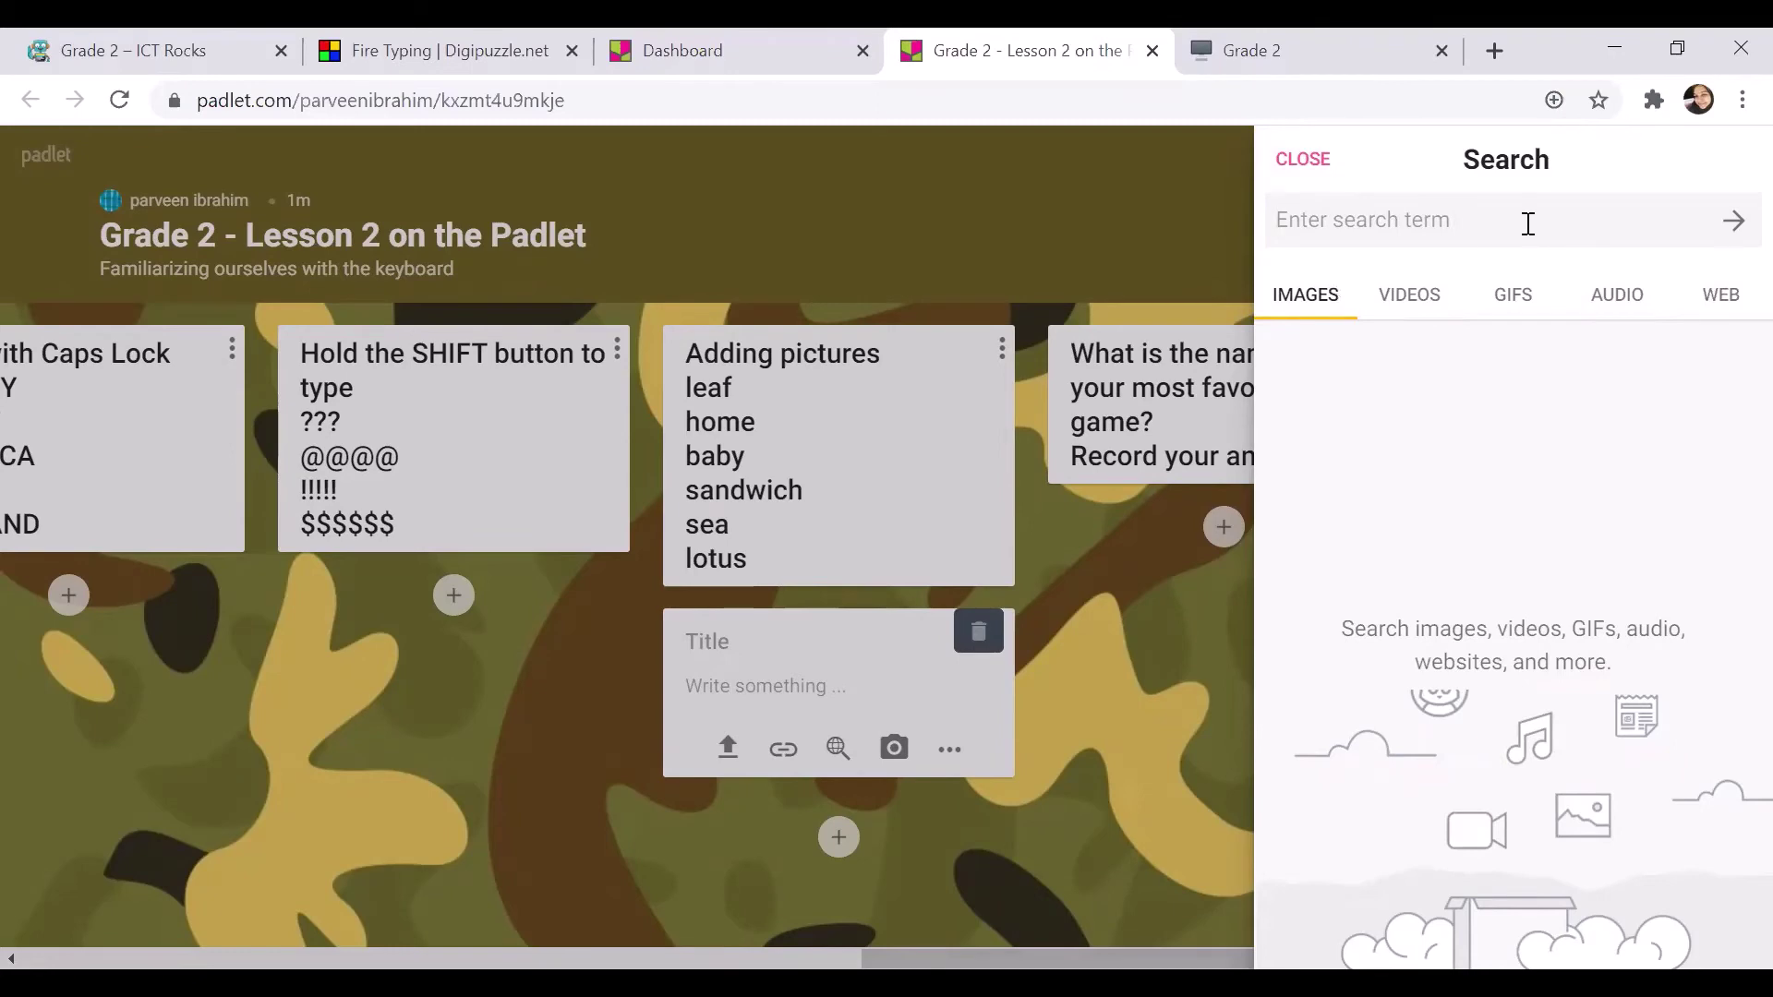
left_click(1528, 224)
left_click(1732, 222)
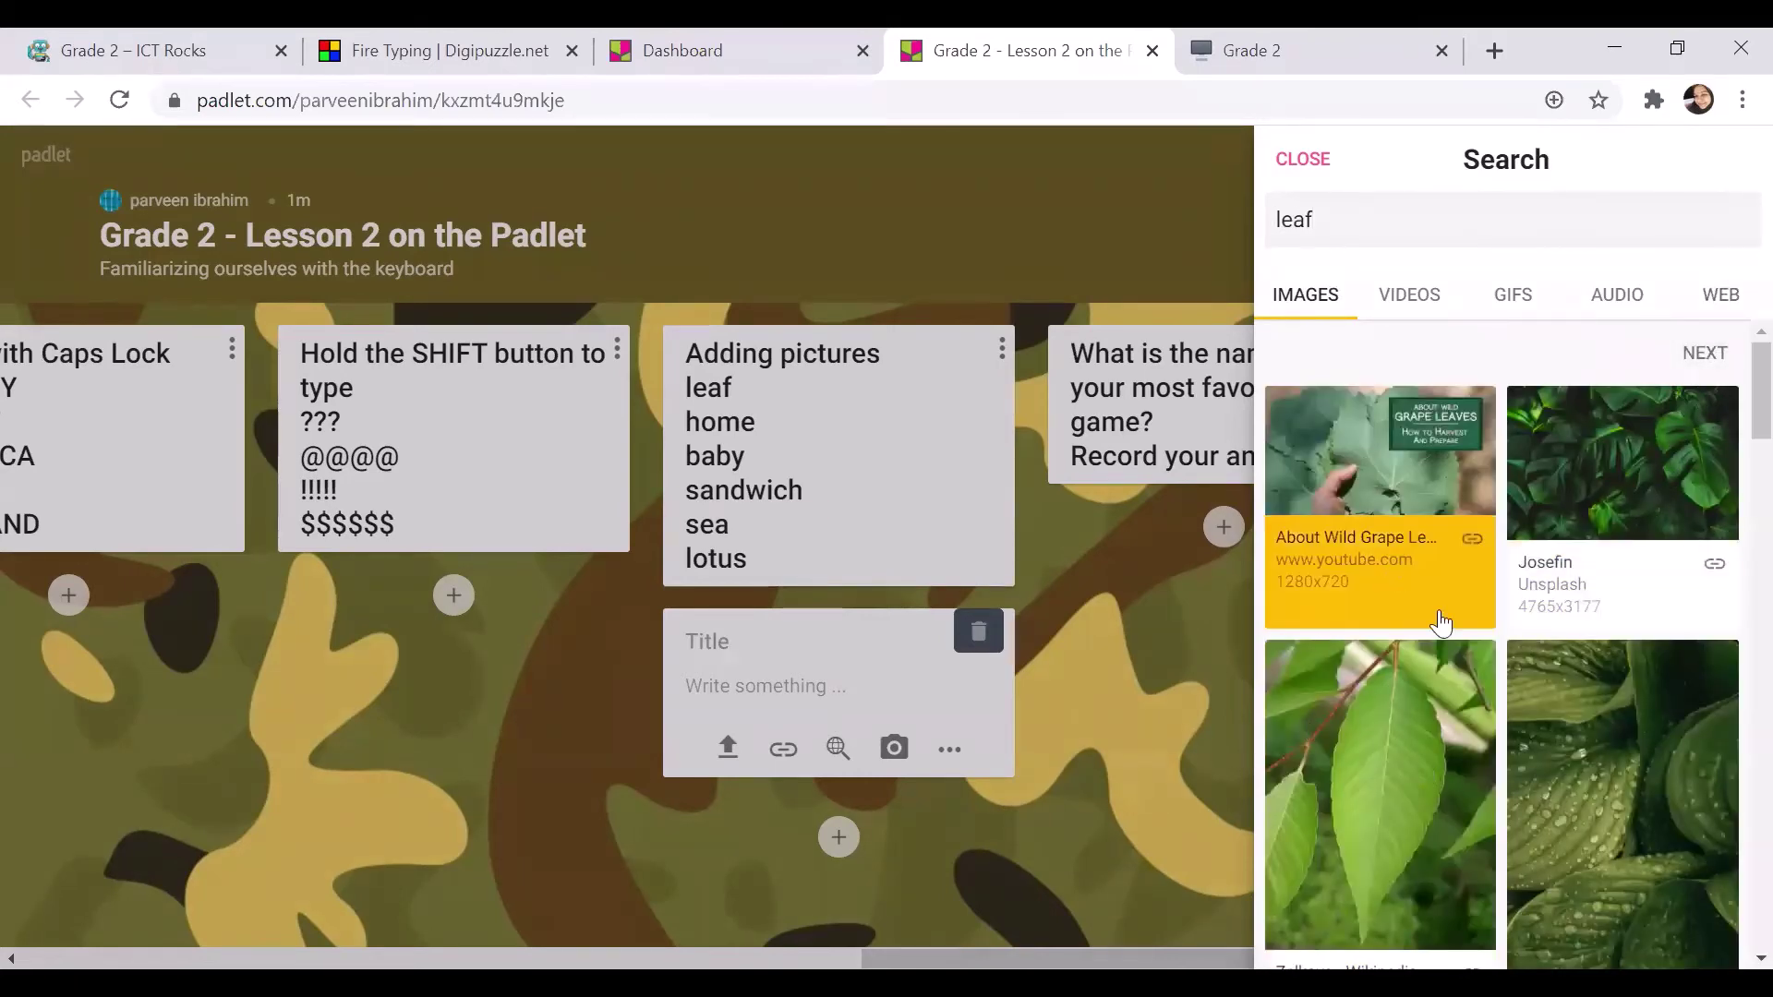
scroll(1454, 646, "down", 4)
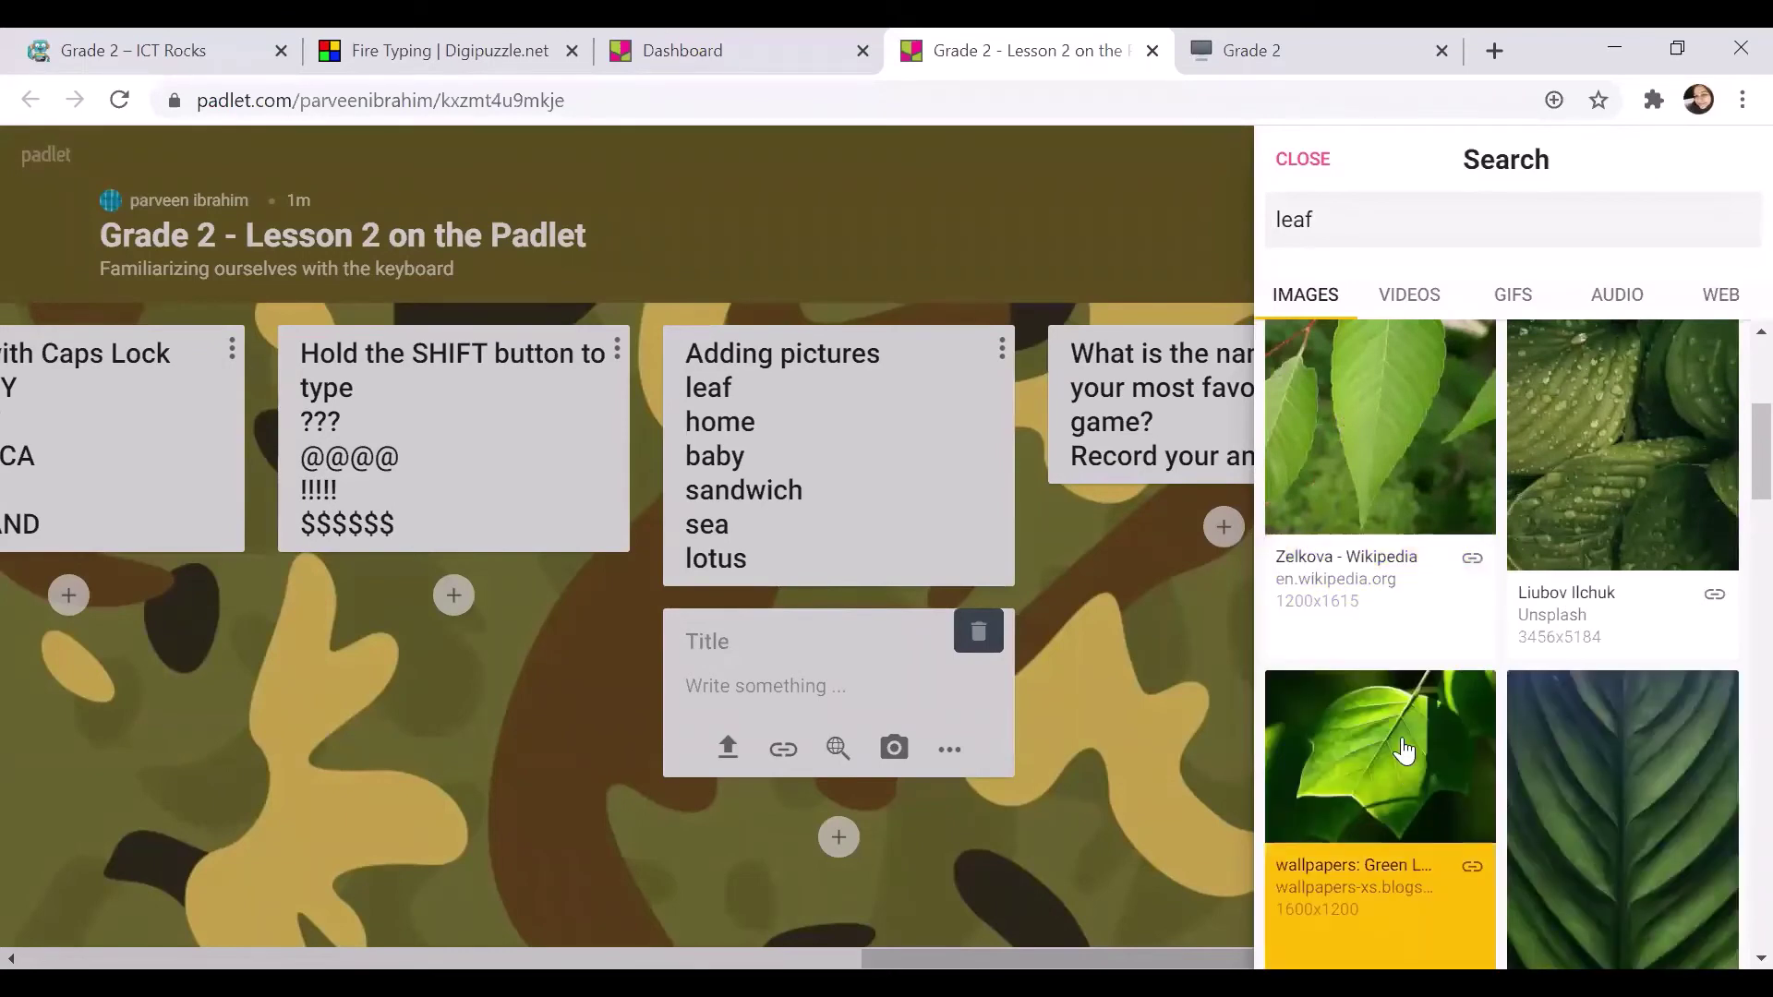
left_click(1403, 748)
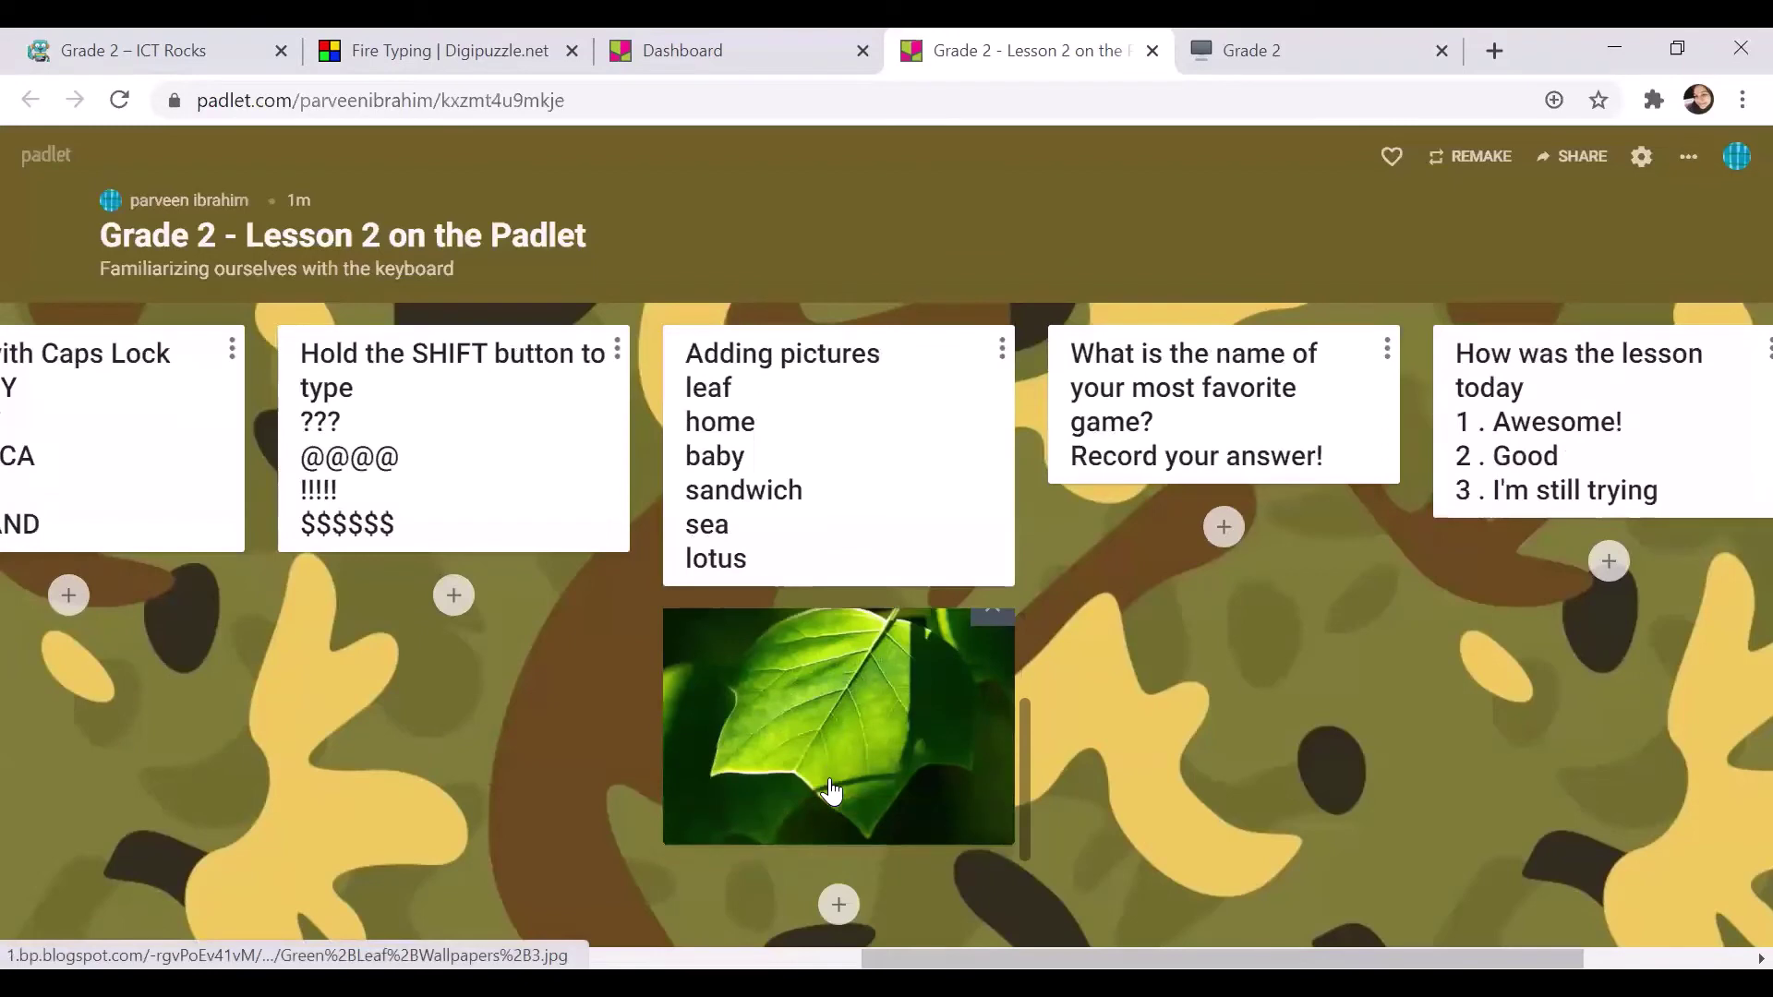
Title the leaf post with the student's name, caption it 'Leaf', and publish it.
scroll(831, 791, "down", 2)
scroll(831, 791, "up", 2)
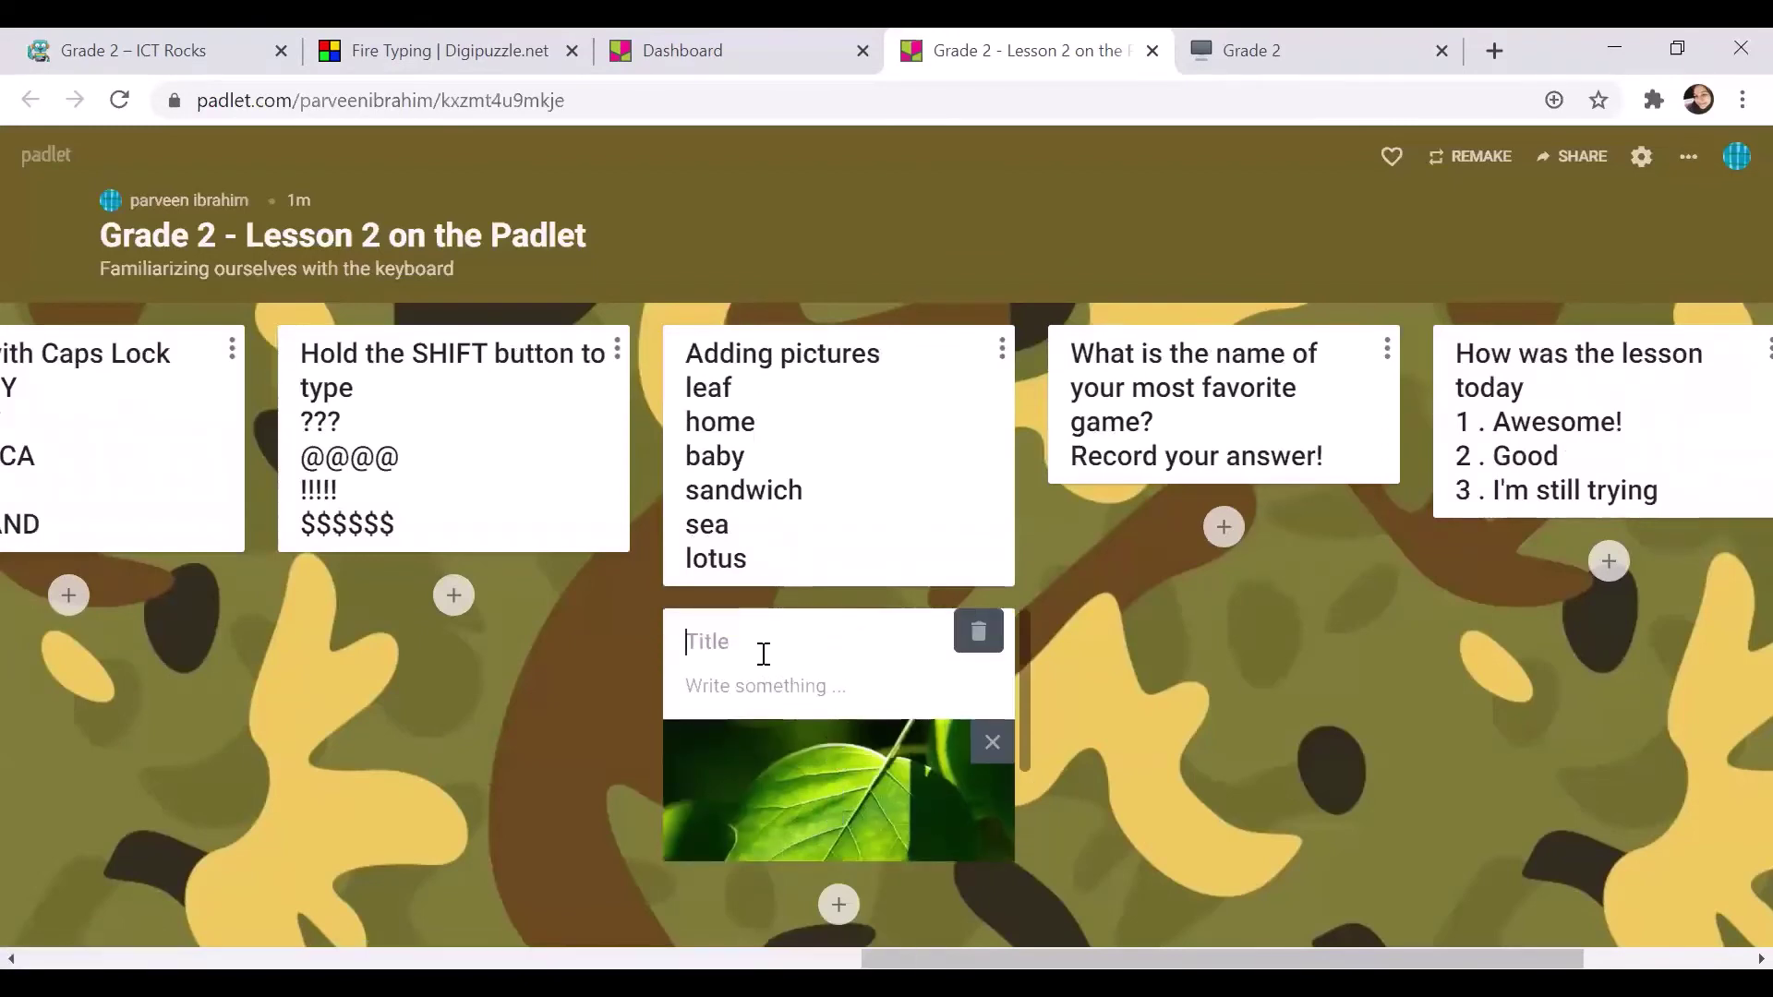
type("Sheikha")
left_click(790, 692)
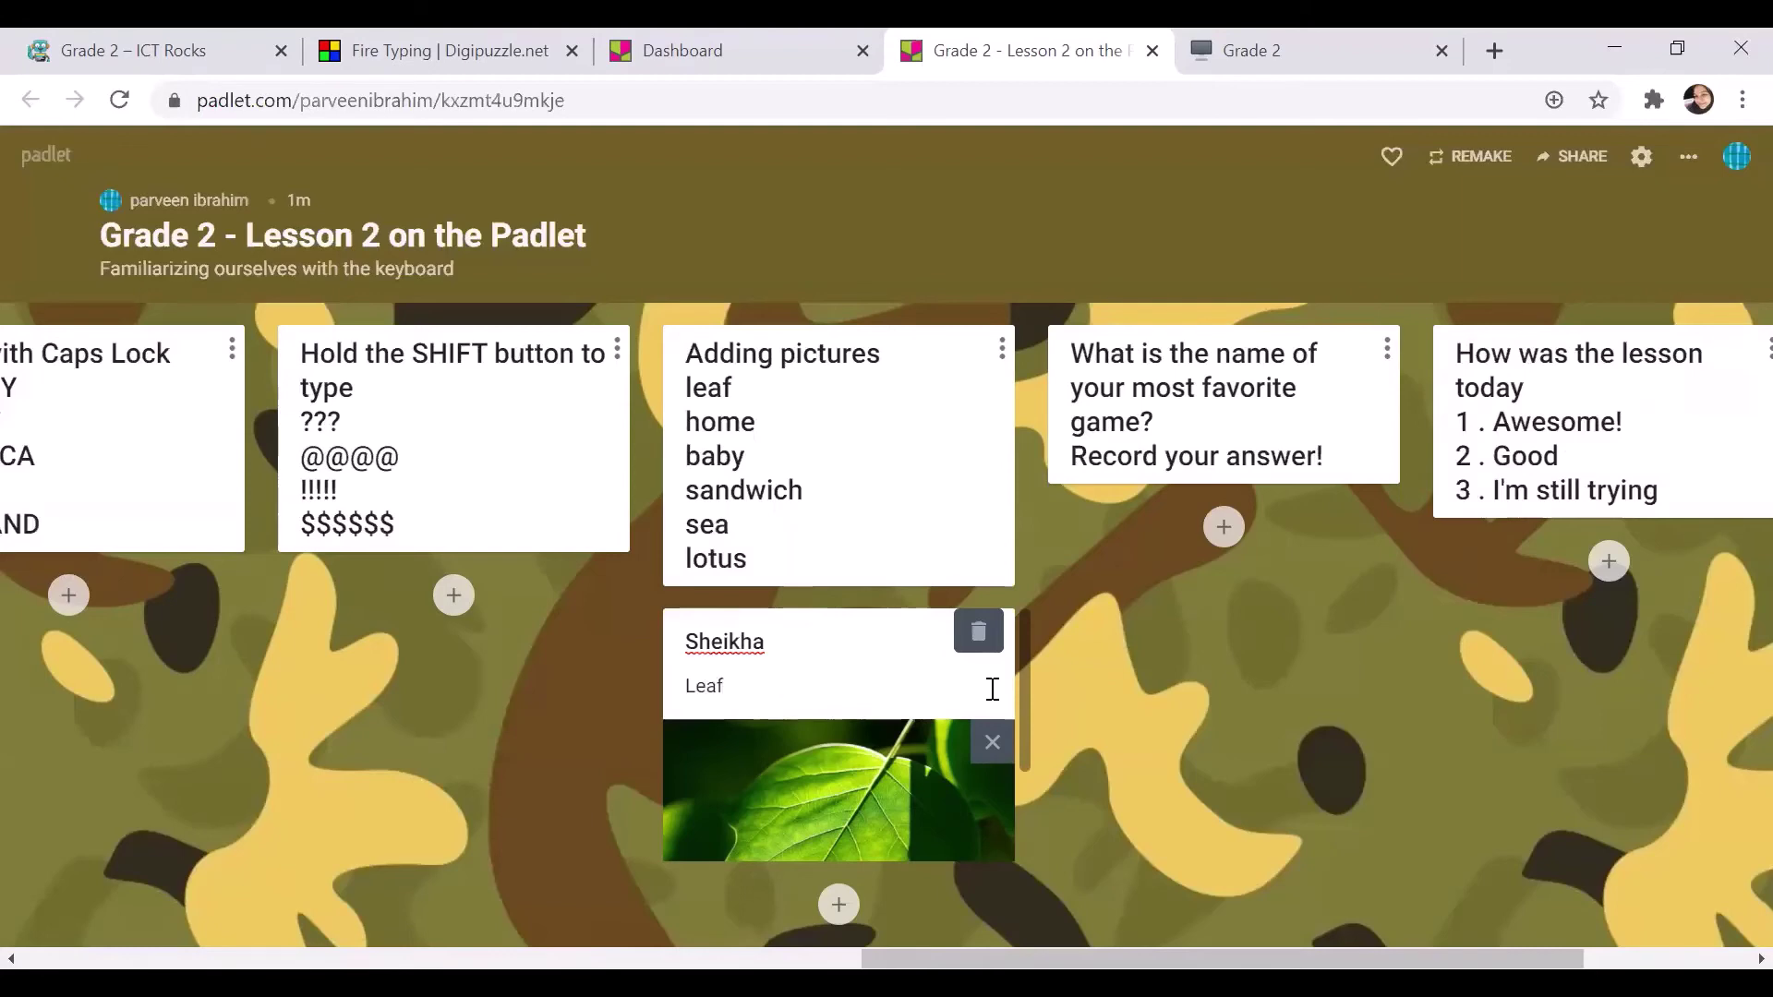
left_click(1038, 692)
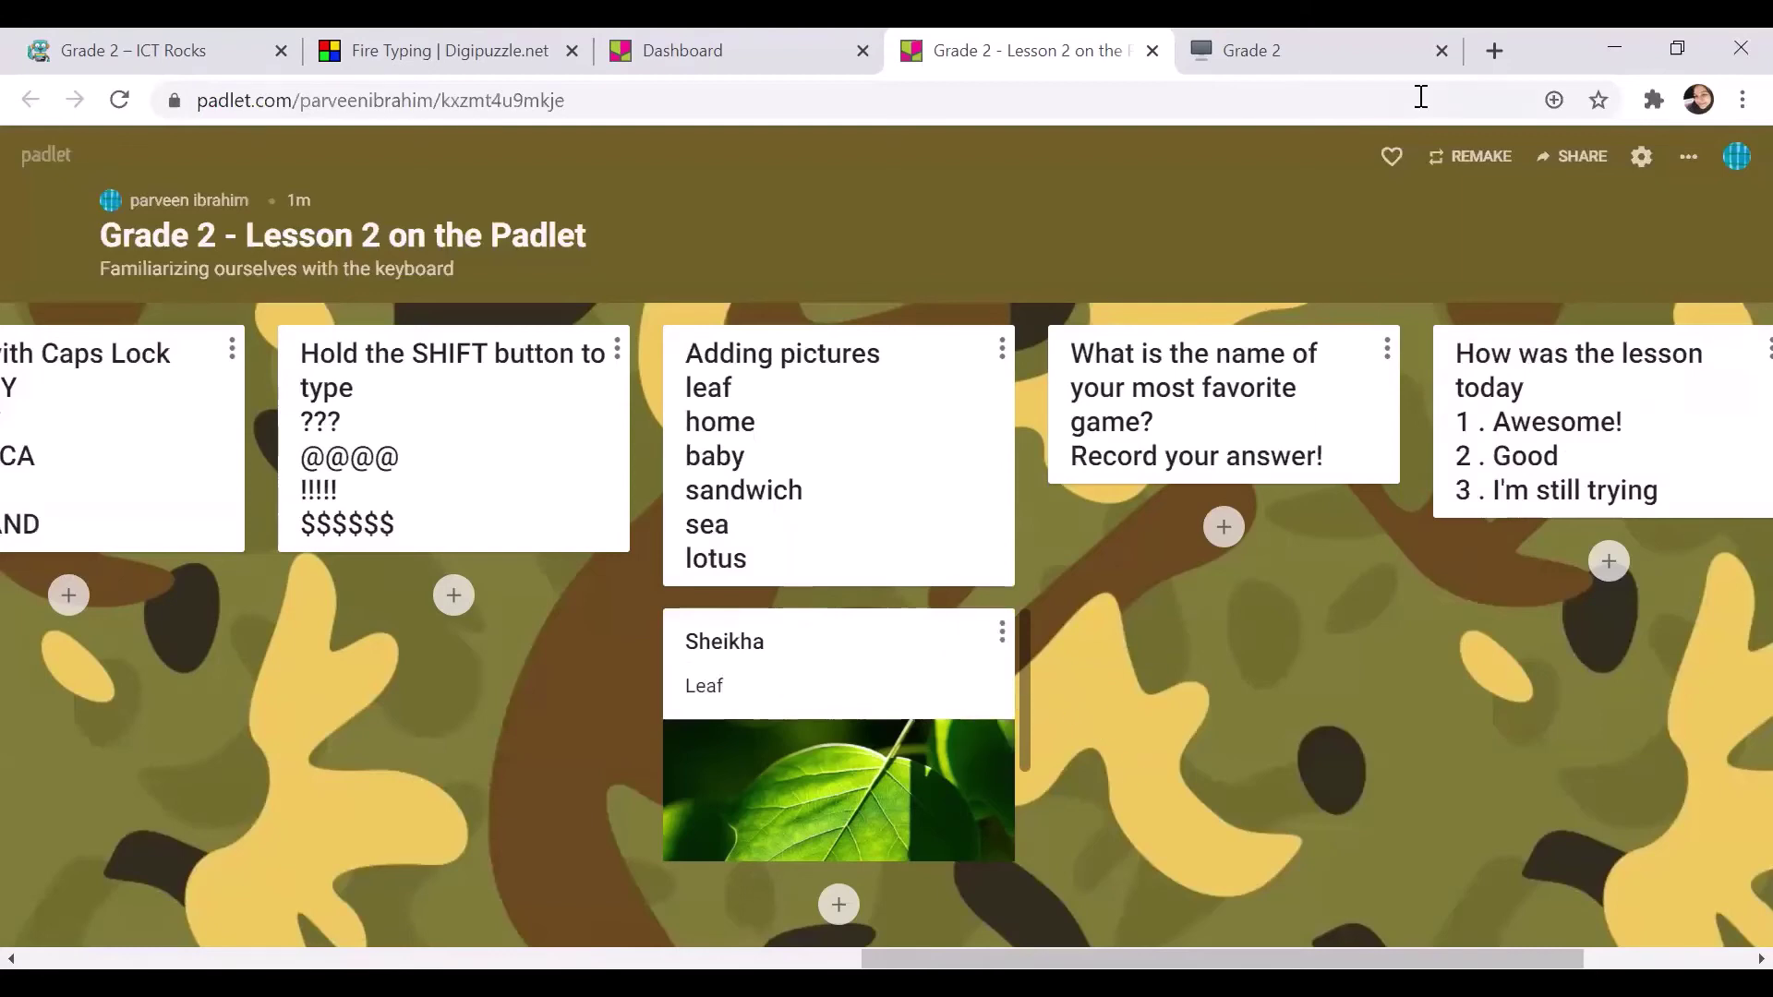
Start a favourite-game post, allow microphone access for Voice, then close the recorder without recording.
scroll(1032, 264, "right", 4)
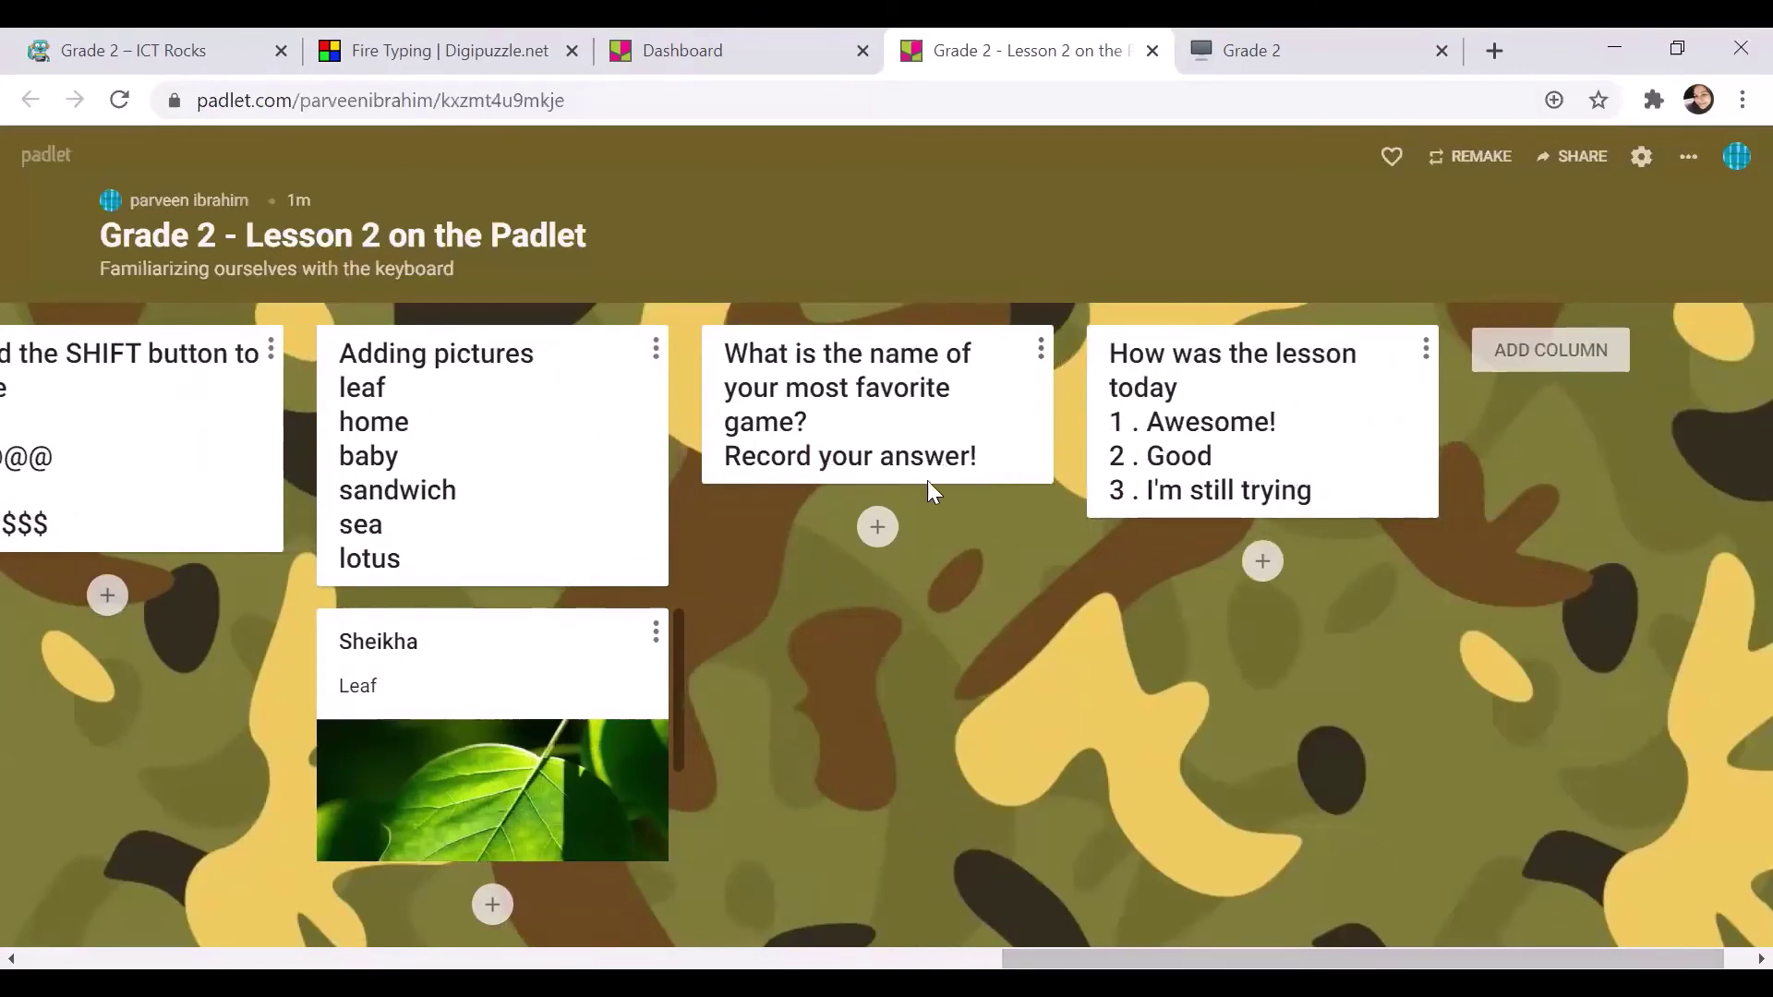
left_click(877, 529)
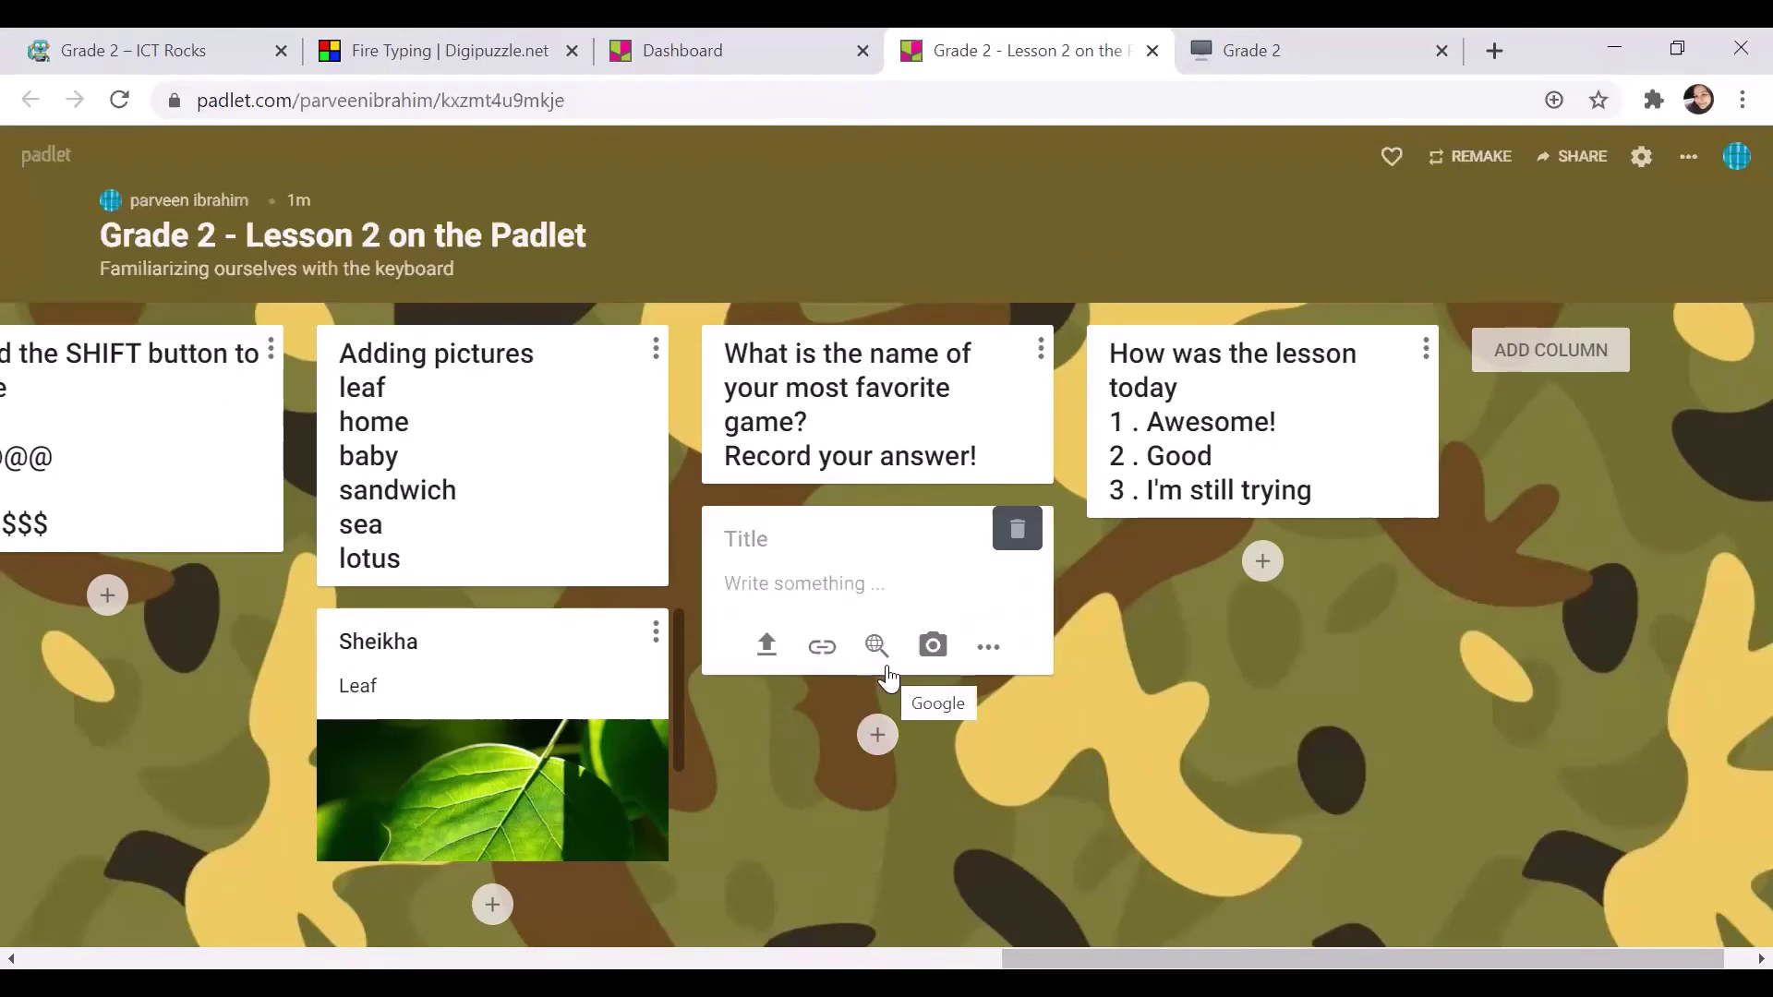
left_click(988, 651)
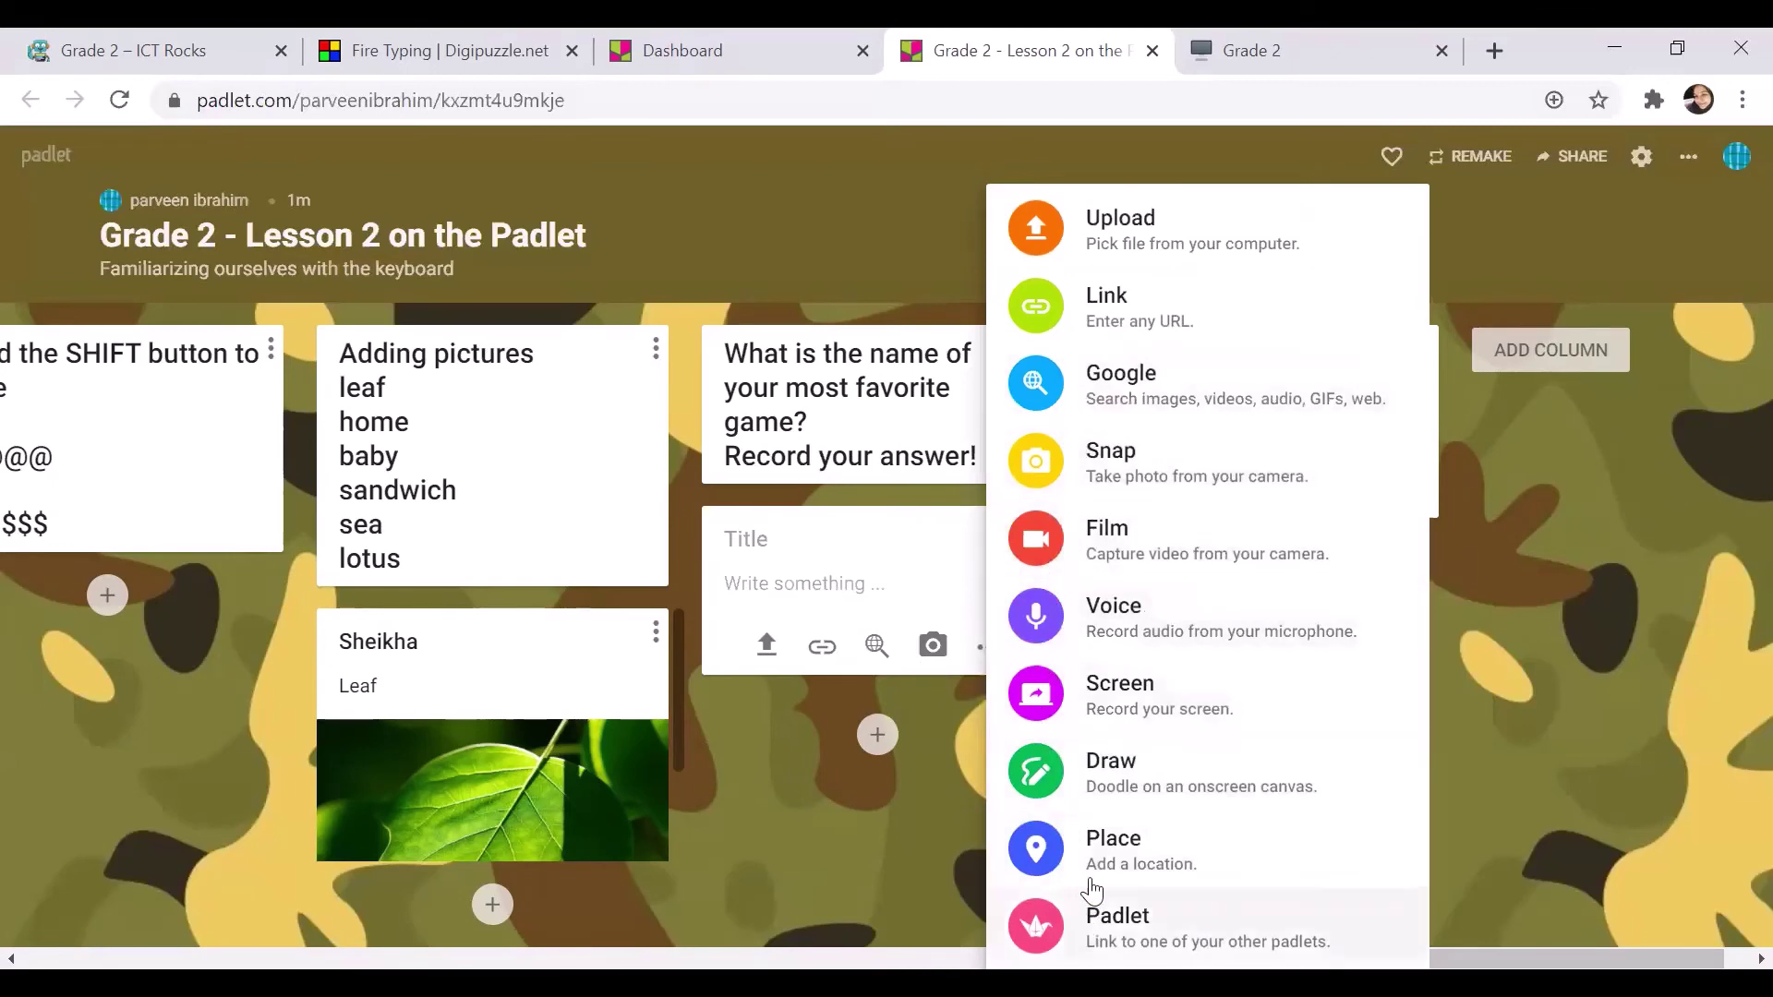
left_click(1042, 621)
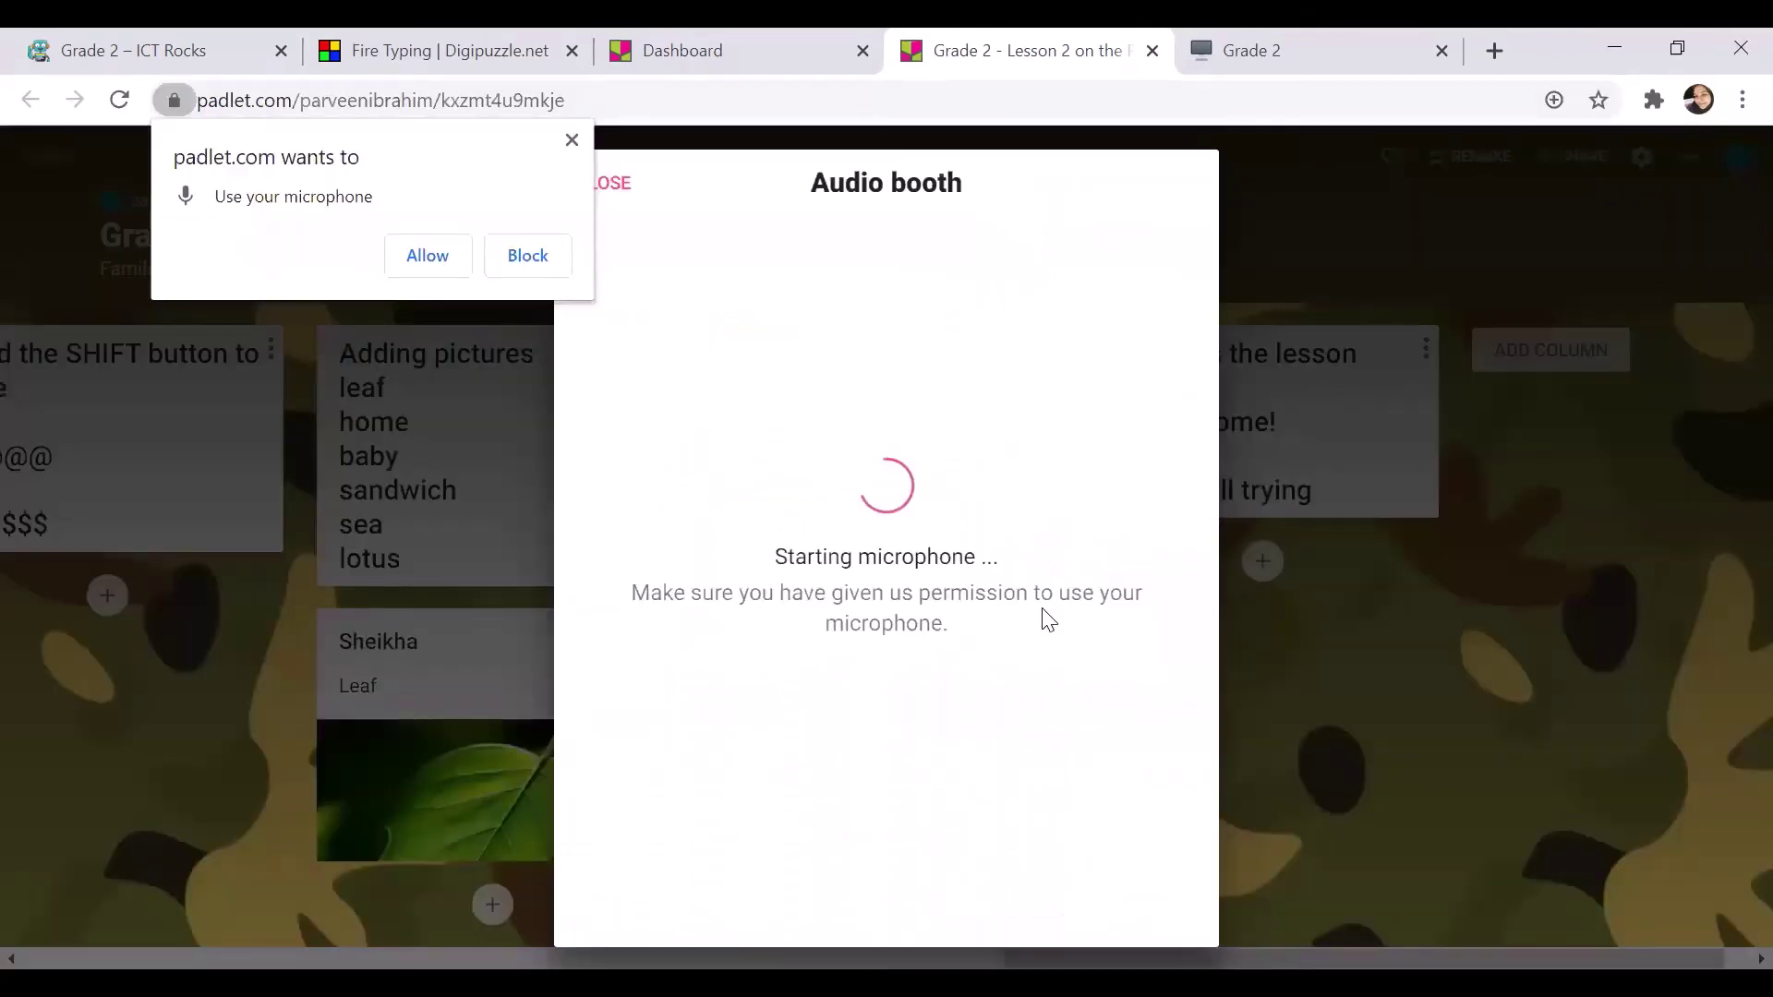
left_click(432, 266)
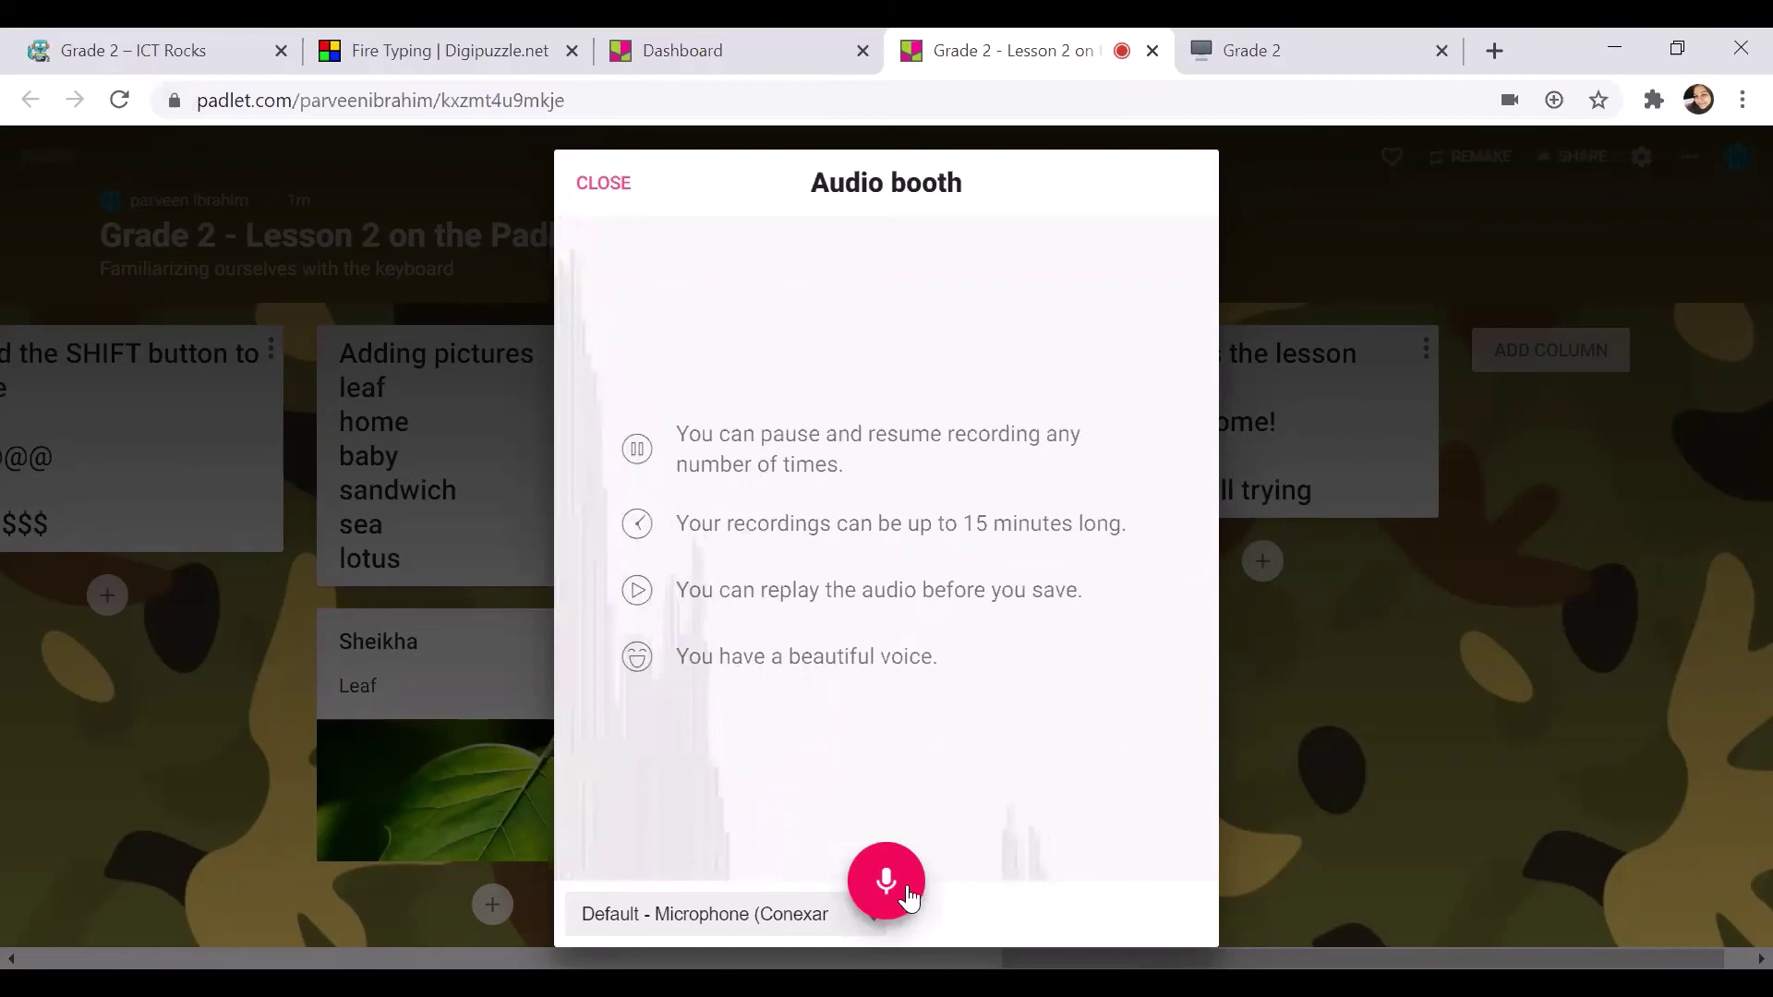
key("Escape")
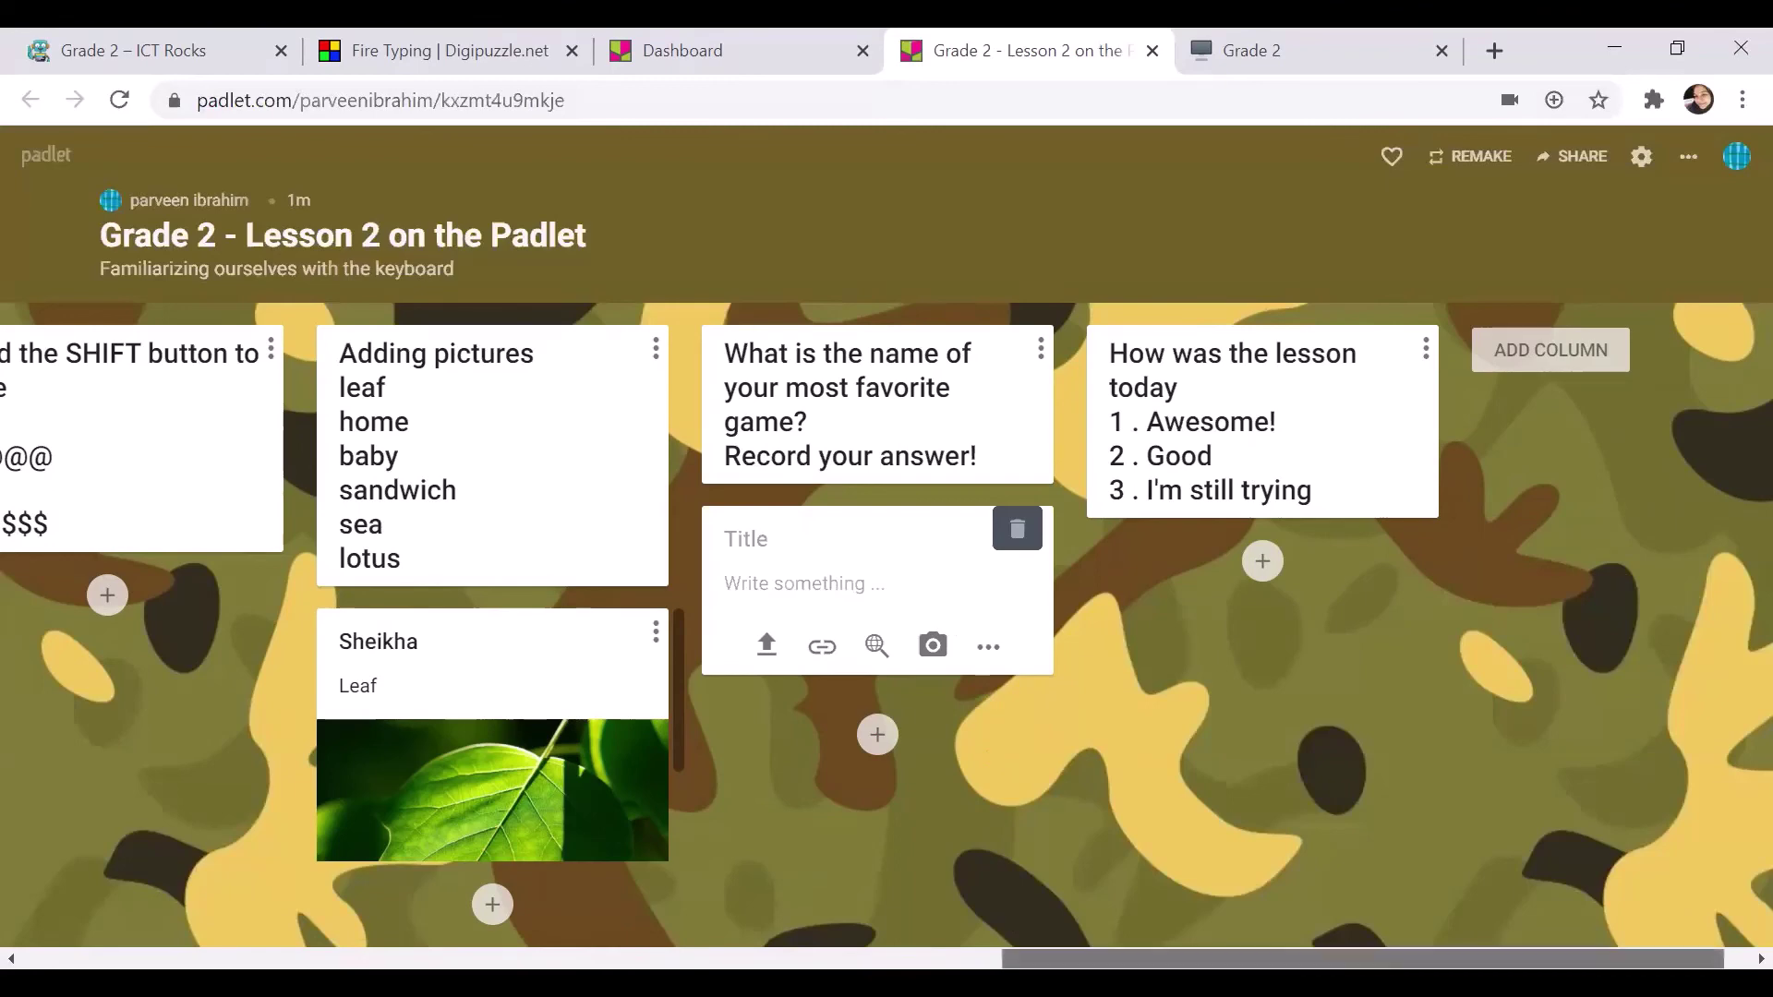
Start a new empty post under the How was the lesson today question instead.
scroll(1257, 604, "right", 1)
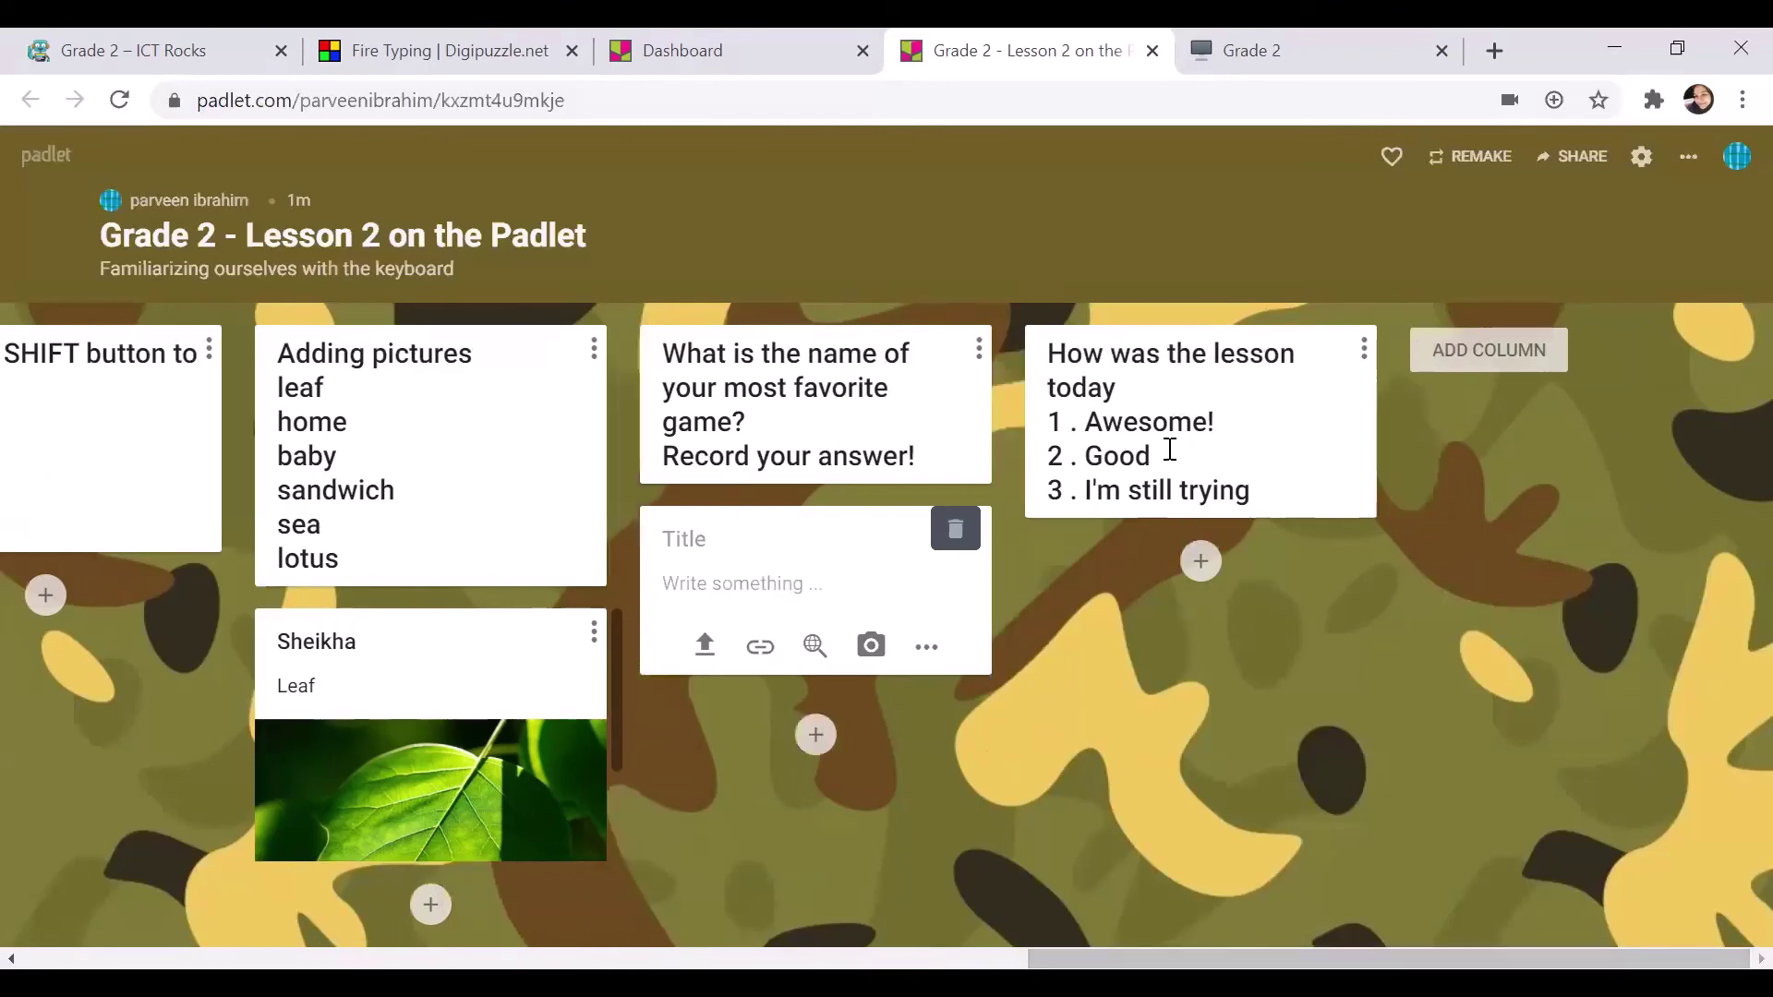
left_click(1200, 562)
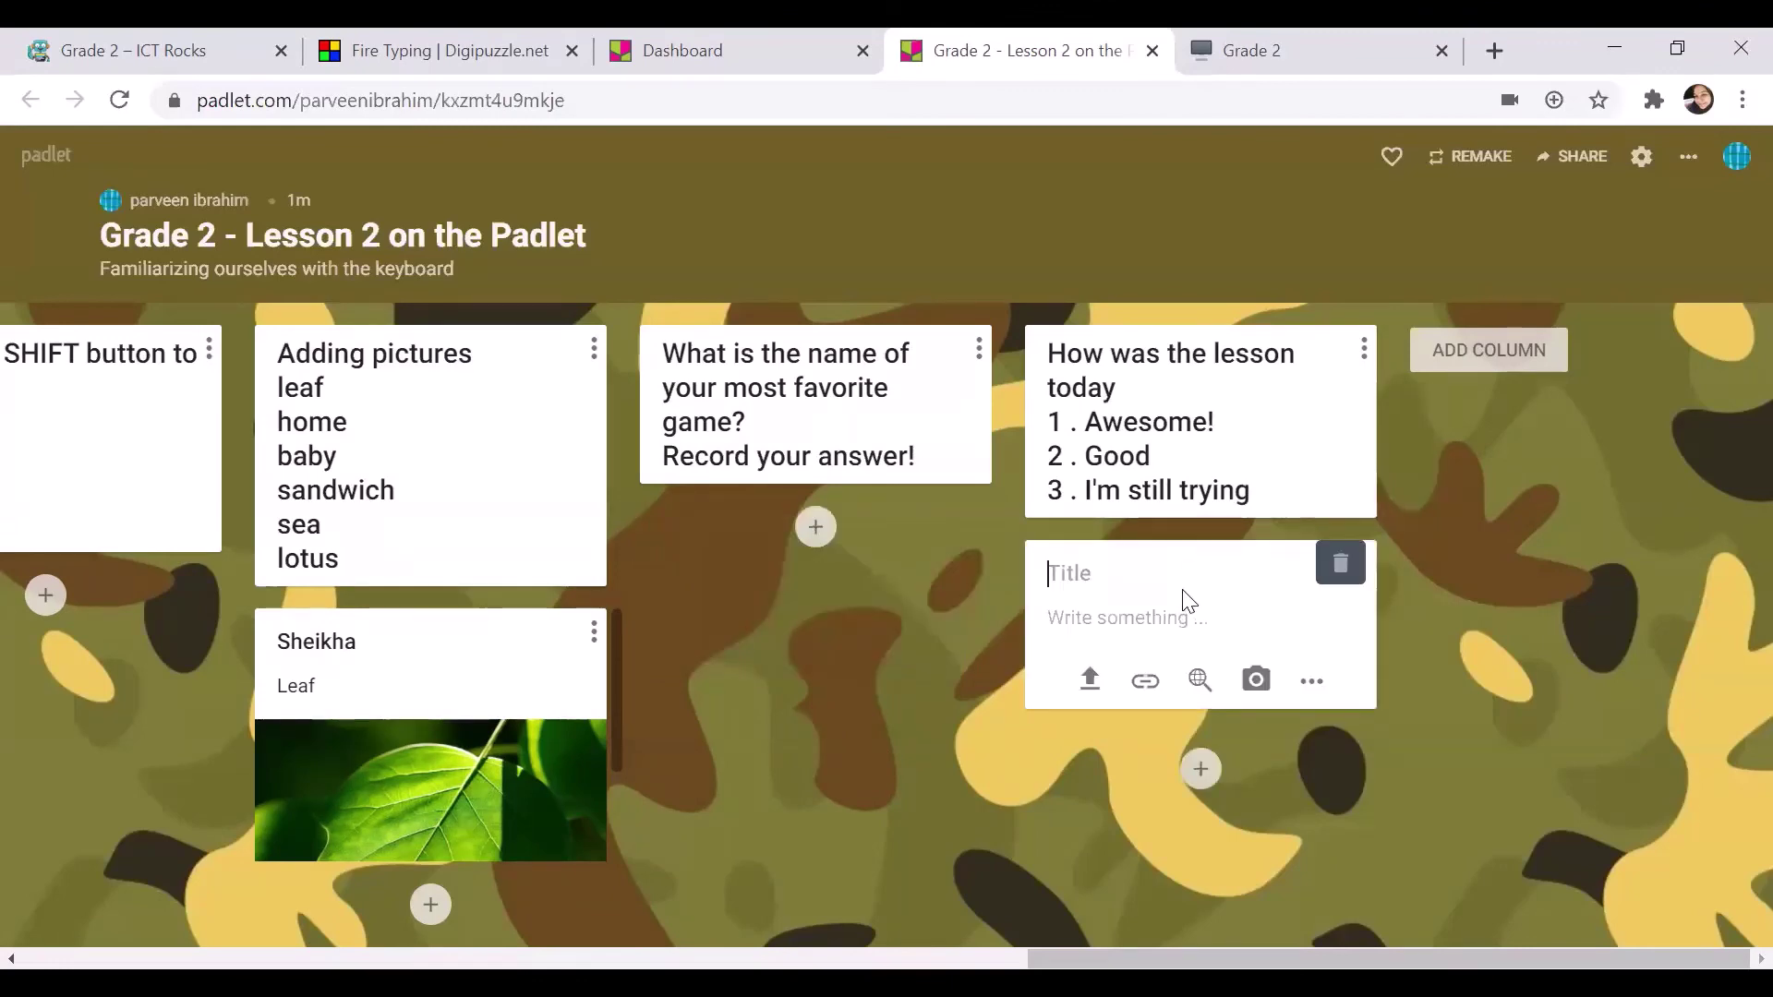